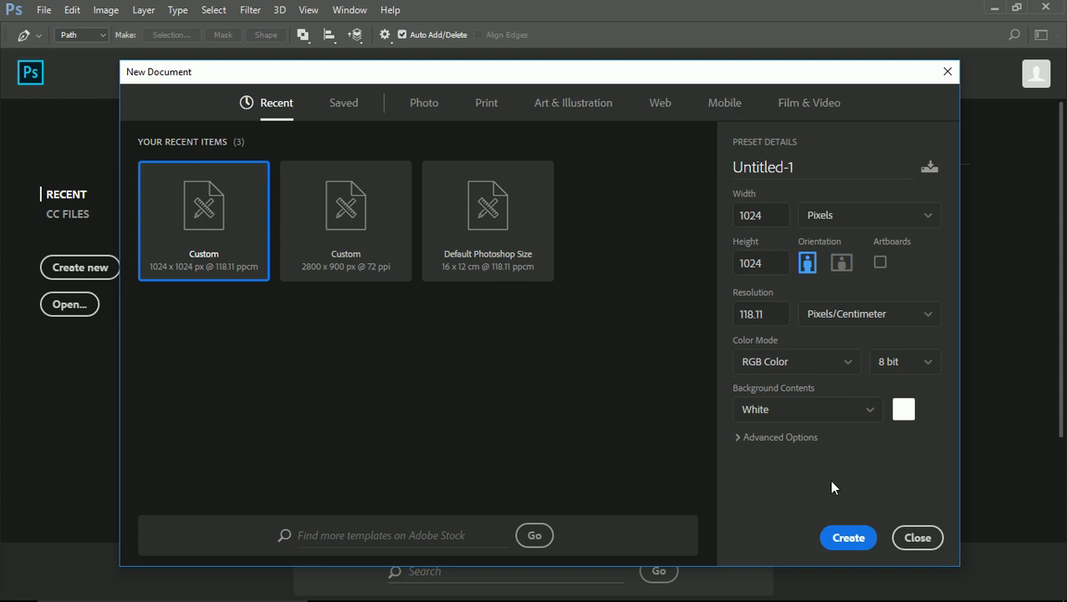
- Create a 1024 x 1024 pixel document and replace its Background layer with an empty transparent layer
left_click(843, 540)
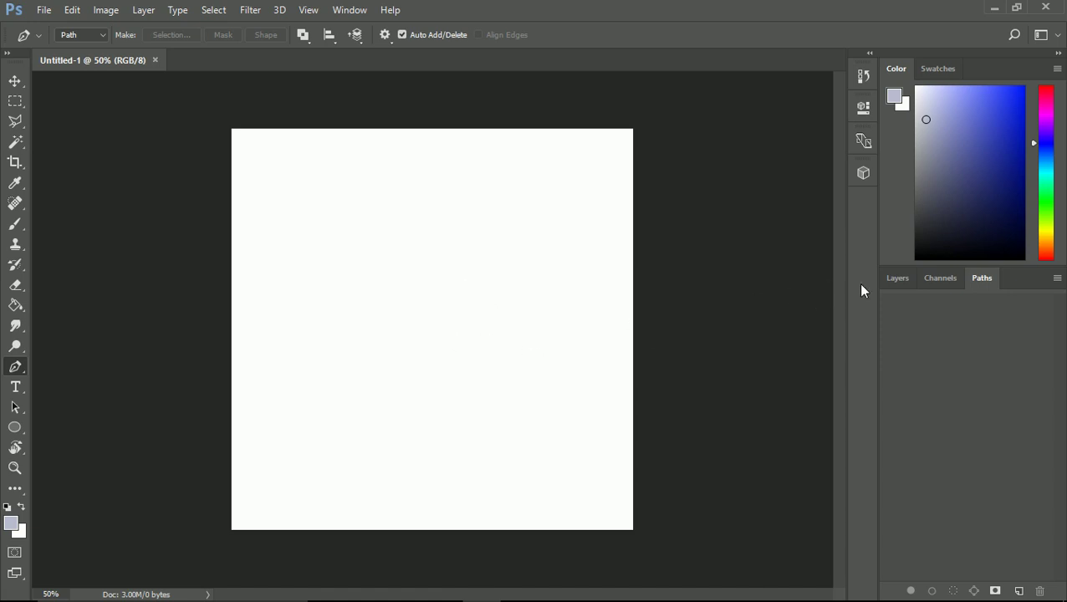
left_click(897, 279)
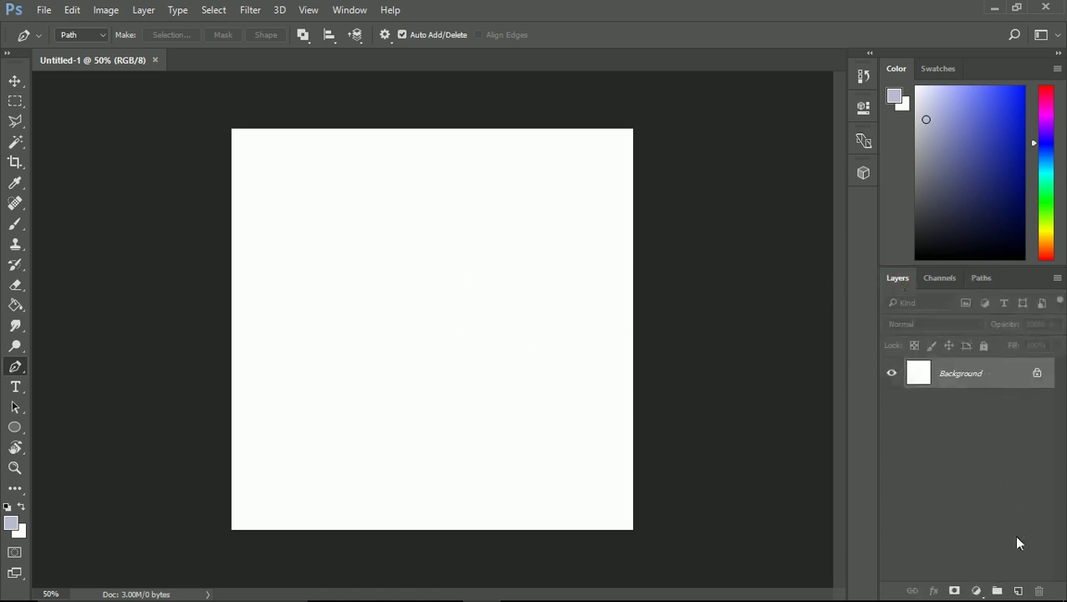
left_click(1018, 591)
left_click(975, 411)
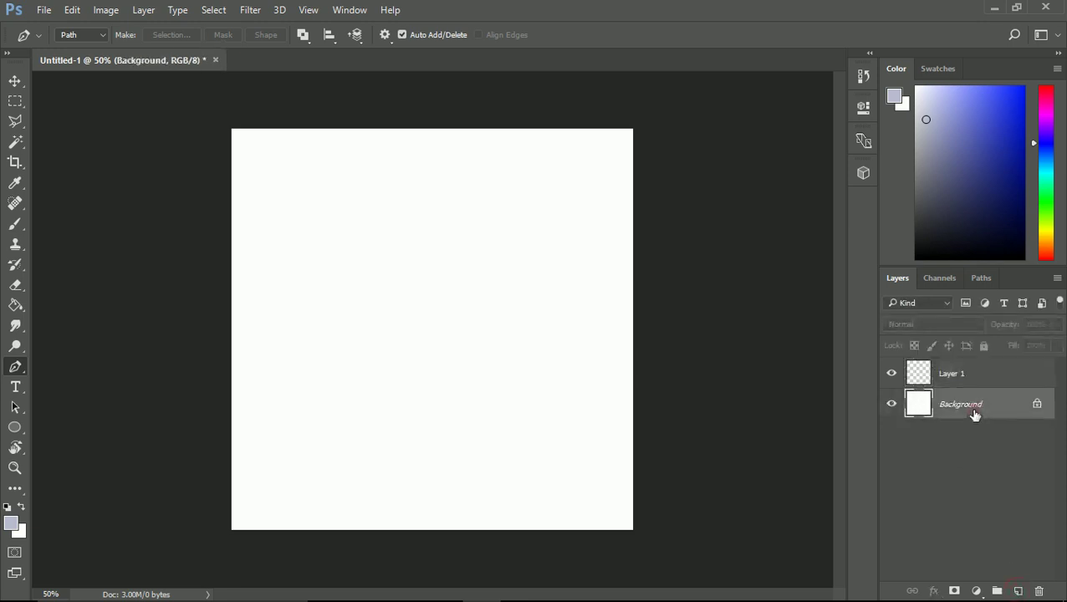
key("Delete")
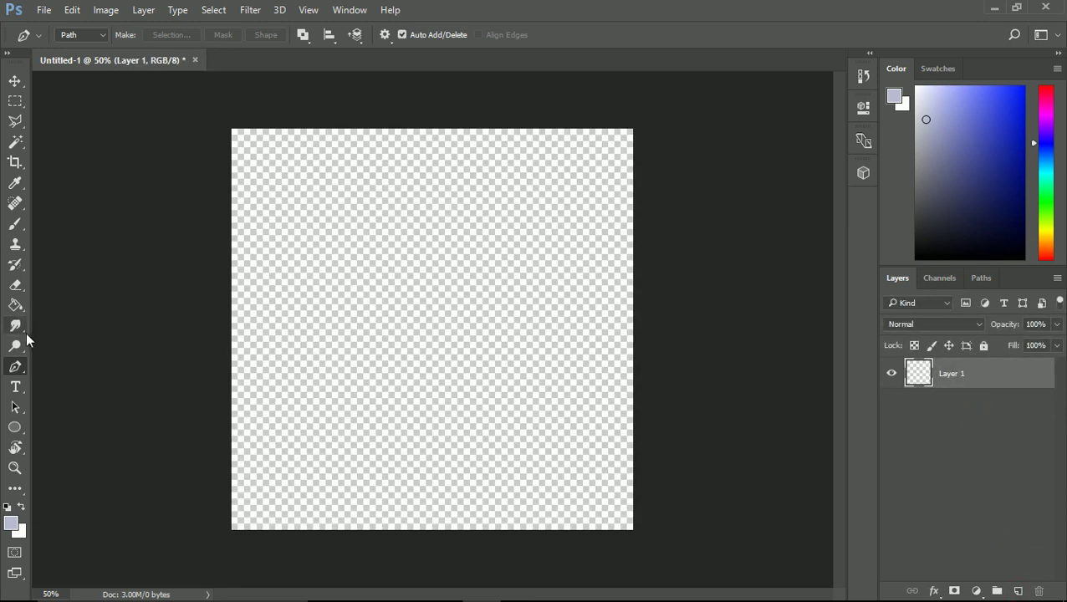
- With the Pen tool in Path mode, draw the hand outline's left edge, first finger and the rise to the second finger
left_click(25, 346)
left_click(28, 366)
left_click(97, 36)
left_click(281, 407)
left_click_drag(295, 313, 292, 302)
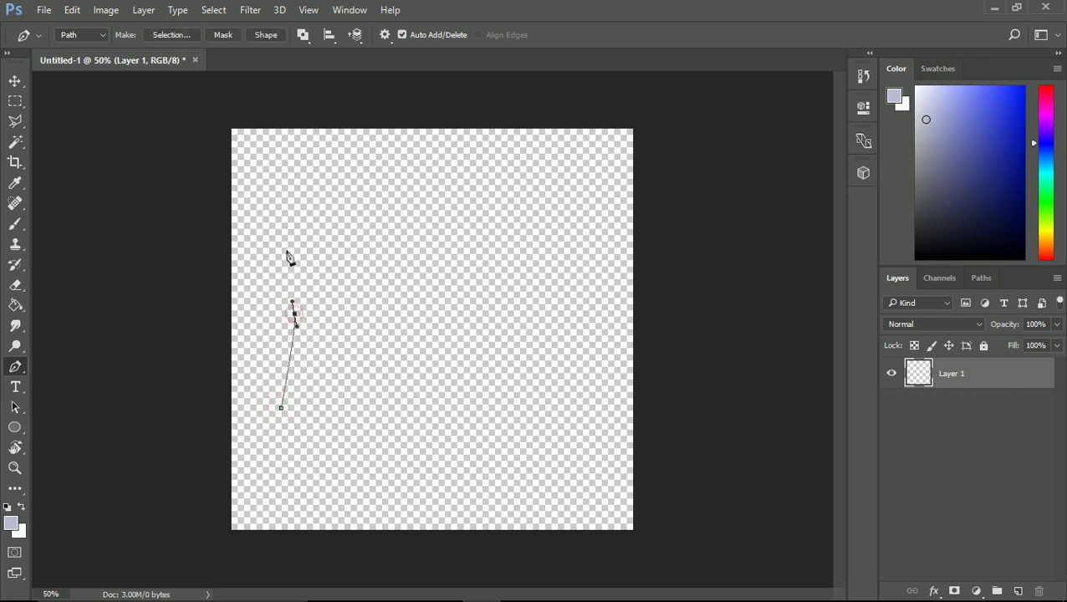
left_click(277, 204)
left_click_drag(283, 178, 292, 193)
left_click(307, 249)
left_click(319, 284)
left_click(324, 256)
left_click_drag(318, 179, 320, 171)
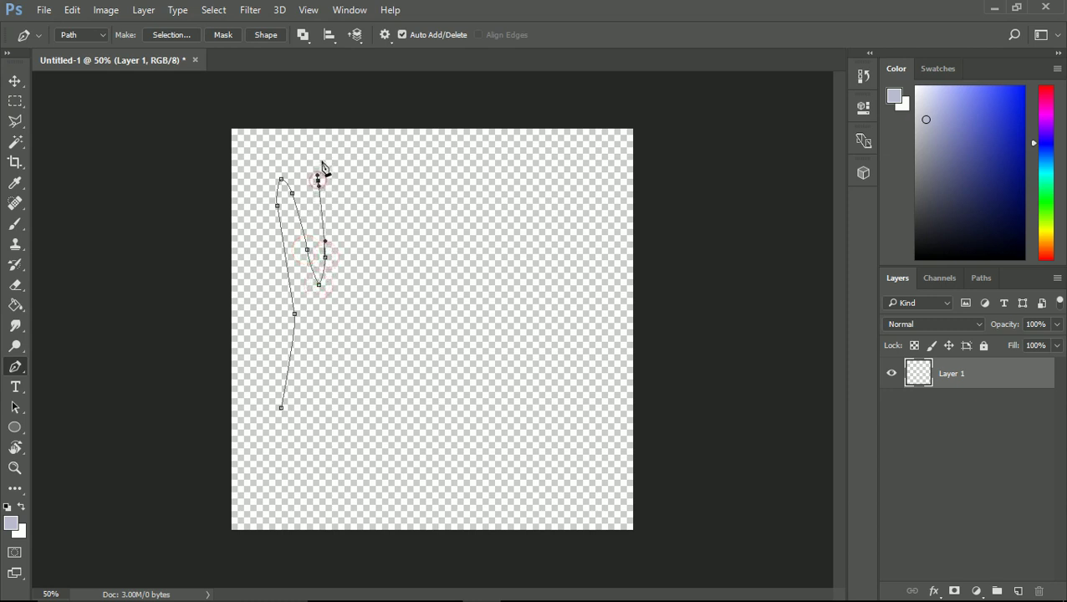
- Continue the path over the second finger, through the next gap and up to the third fingertip
left_click(324, 159)
left_click(344, 183)
left_click(357, 248)
left_click_drag(367, 269, 390, 228)
left_click(388, 275)
left_click_drag(388, 188, 409, 152)
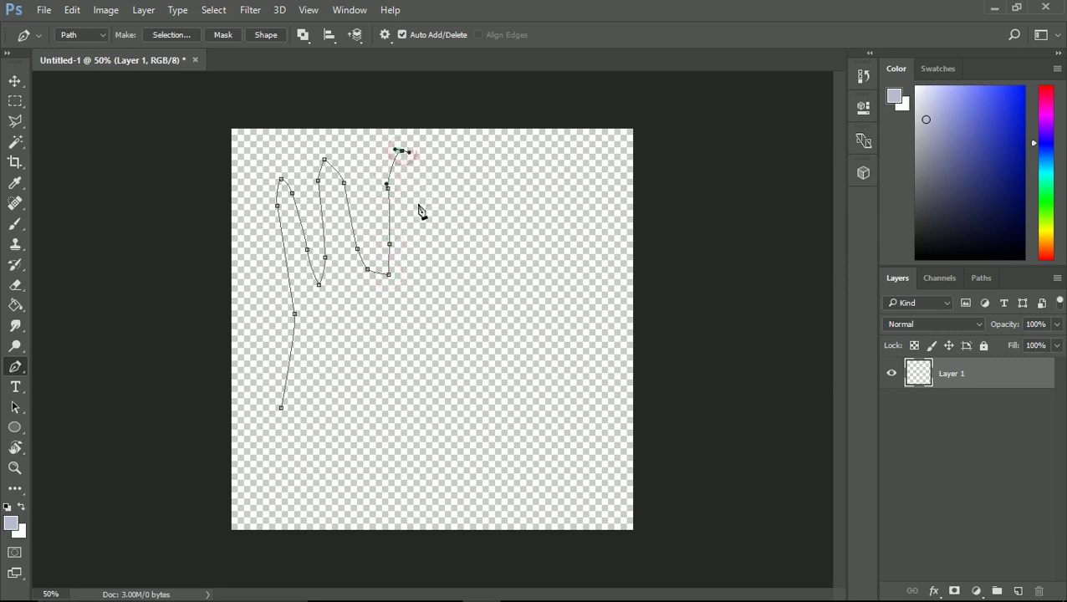
- Extend the path down the third finger, around the fourth finger and partway down the outline's right edge
mouse_move(418, 200)
left_mouse_down()
mouse_move(430, 238)
mouse_move(424, 273)
mouse_move(447, 266)
mouse_move(457, 224)
left_mouse_up()
left_click_drag(455, 189, 471, 169)
left_click_drag(480, 206, 478, 214)
left_click_drag(481, 261, 485, 268)
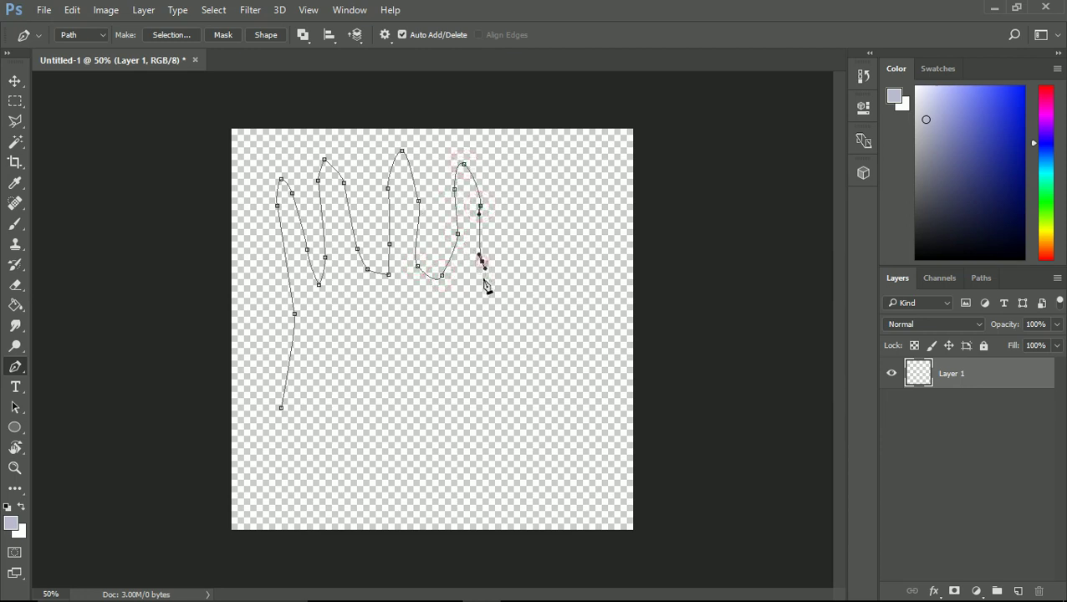
- Complete the open path with the lower right edge, a narrow double-line base and a wavy tail reaching the canvas's right edge
left_click_drag(485, 322, 486, 328)
left_click_drag(489, 393, 485, 398)
mouse_move(316, 404)
left_mouse_down()
mouse_move(305, 413)
mouse_move(314, 425)
left_mouse_up()
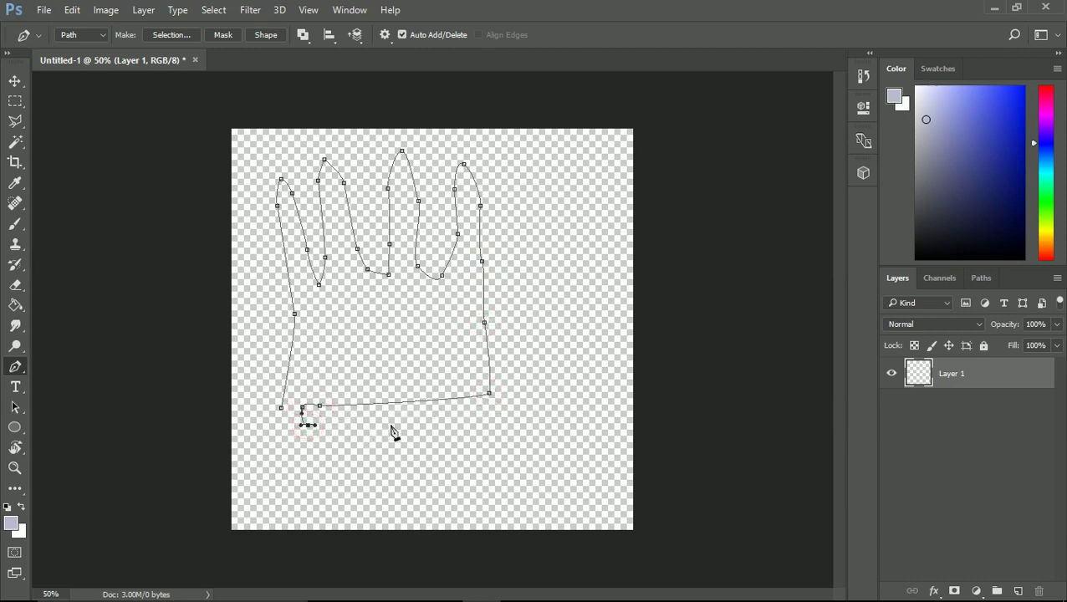
mouse_move(488, 418)
left_mouse_down()
mouse_move(550, 453)
mouse_move(594, 452)
mouse_move(628, 435)
left_mouse_up()
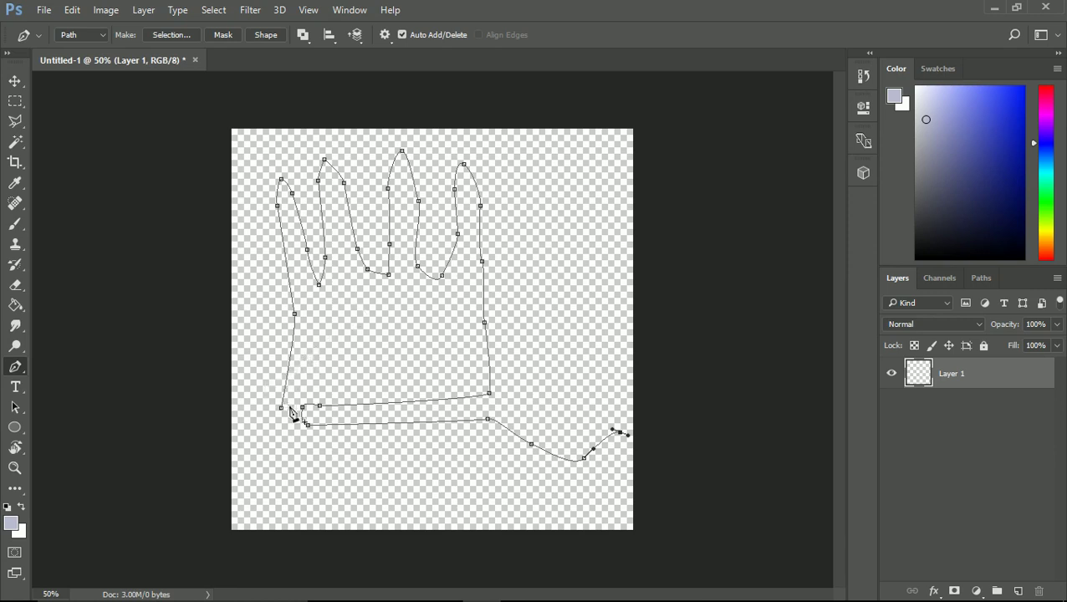
- Adjust the path's anchors and handles along the left edge and around the first two fingers
left_click_drag(281, 410, 286, 416)
left_click_drag(296, 316, 292, 281, "alt")
left_click_drag(278, 206, 274, 206, "ctrl")
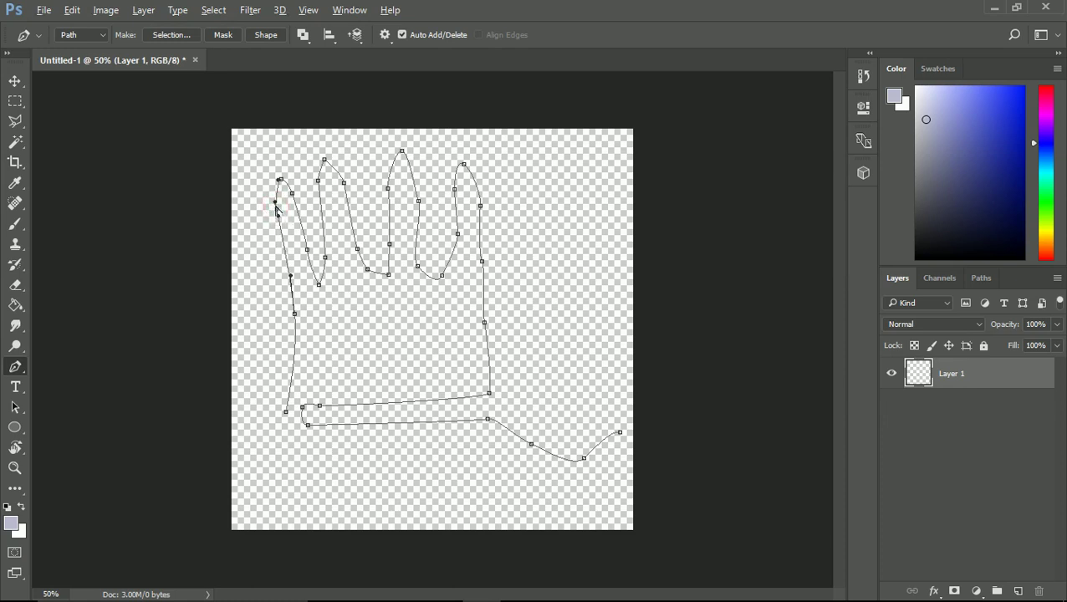
left_click_drag(276, 207, 326, 249, "alt")
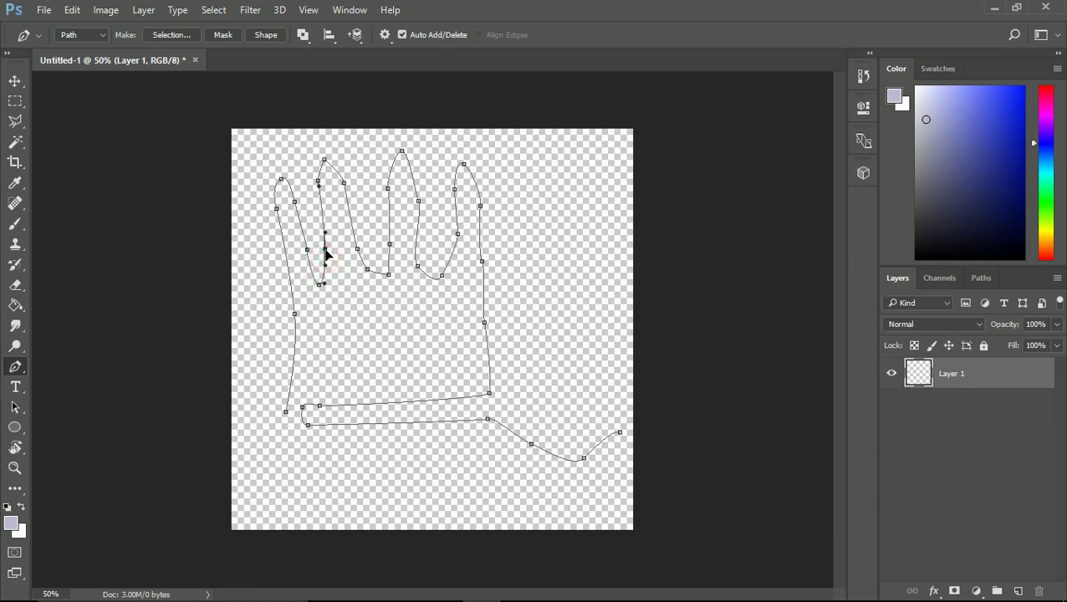
left_click_drag(318, 181, 344, 186, "ctrl")
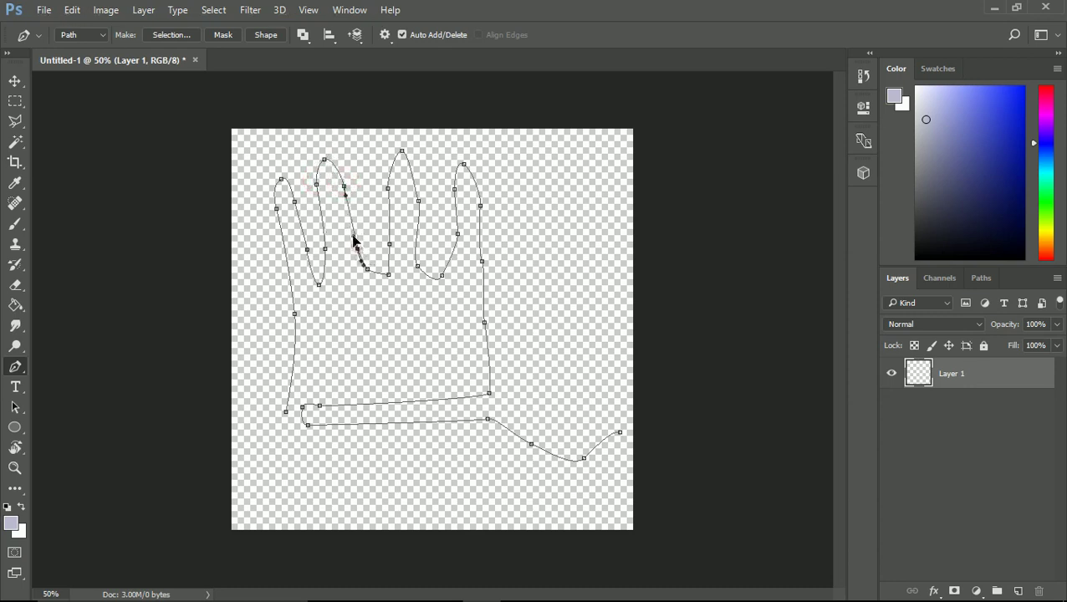
- Reduce the gap between the second and third fingers to a single anchor and shape it into a smooth curve
key("super")
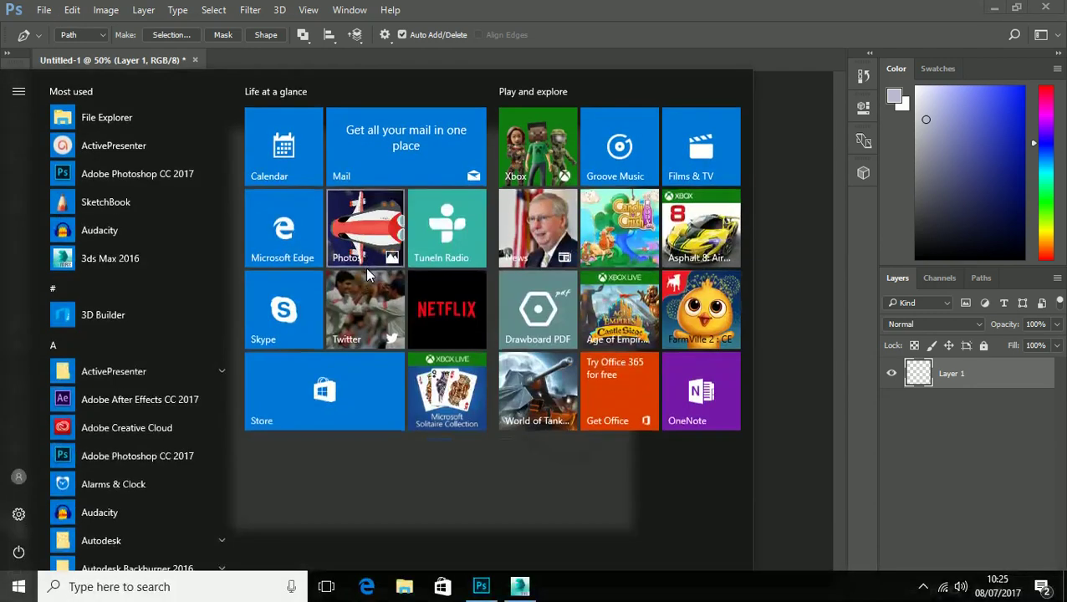
key("Escape")
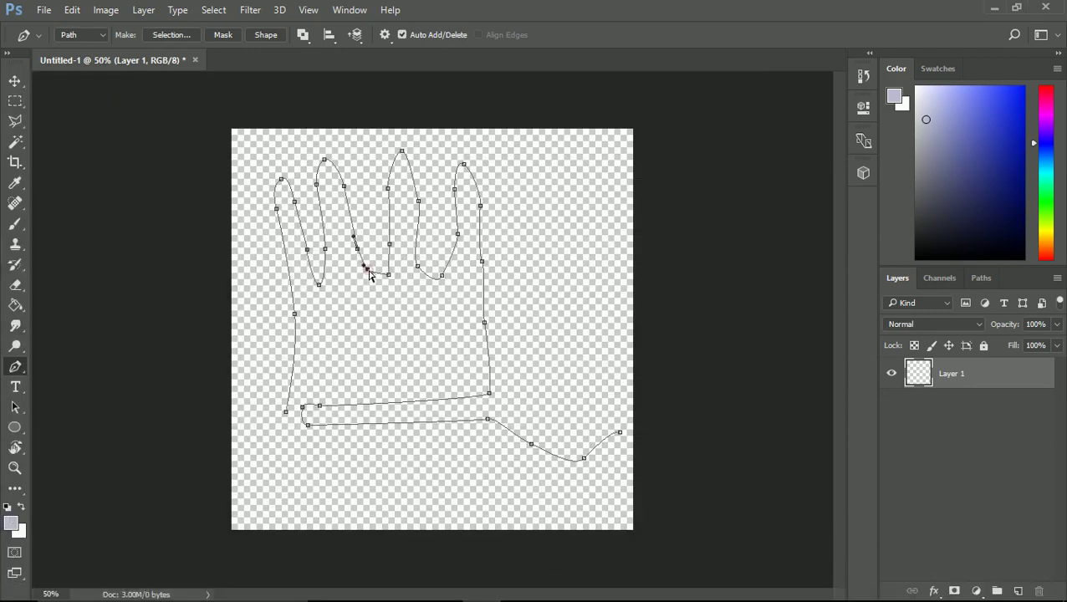
left_click(369, 269)
left_click(389, 275)
left_click_drag(367, 269, 387, 276, "ctrl")
- Smooth the third finger's sides and reshape the gap before the fourth finger around a single bottom anchor
left_click_drag(388, 189, 409, 151, "alt")
left_click(419, 201, "ctrl")
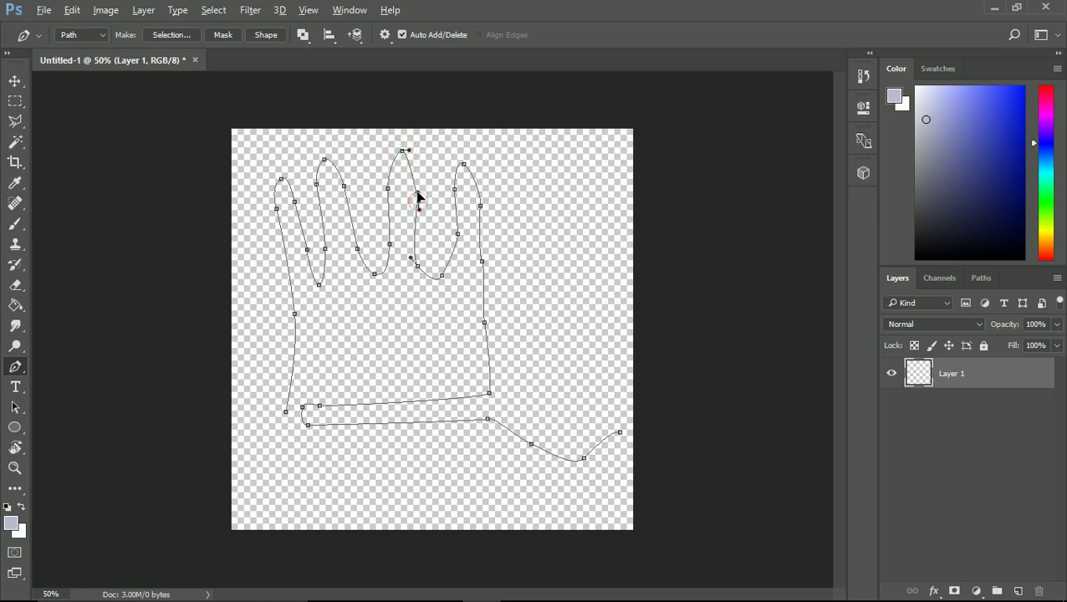
left_click_drag(417, 216, 418, 217, "alt")
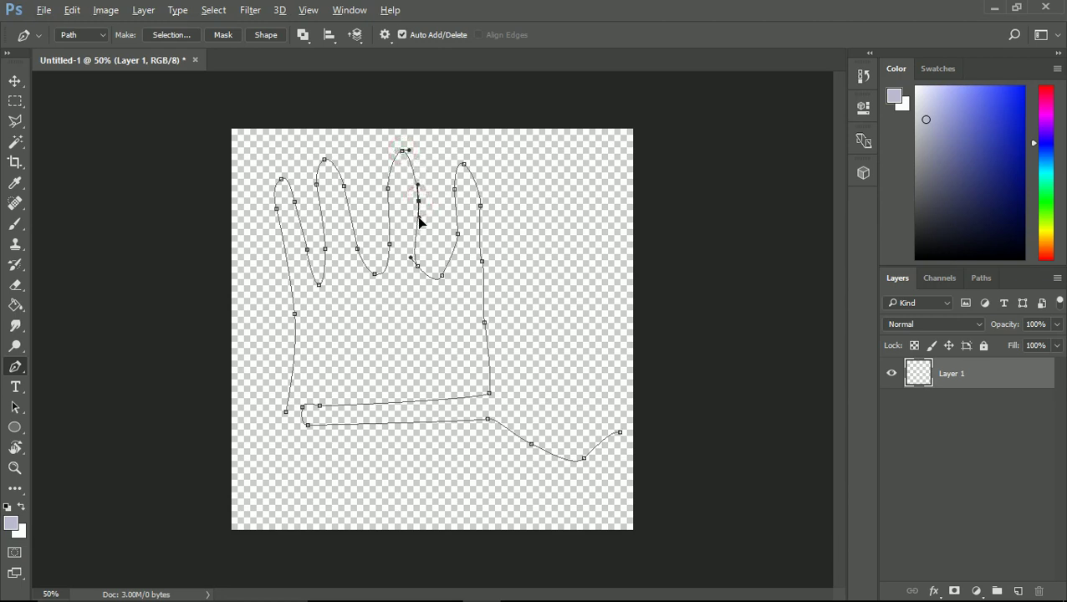
left_click(419, 270, "ctrl")
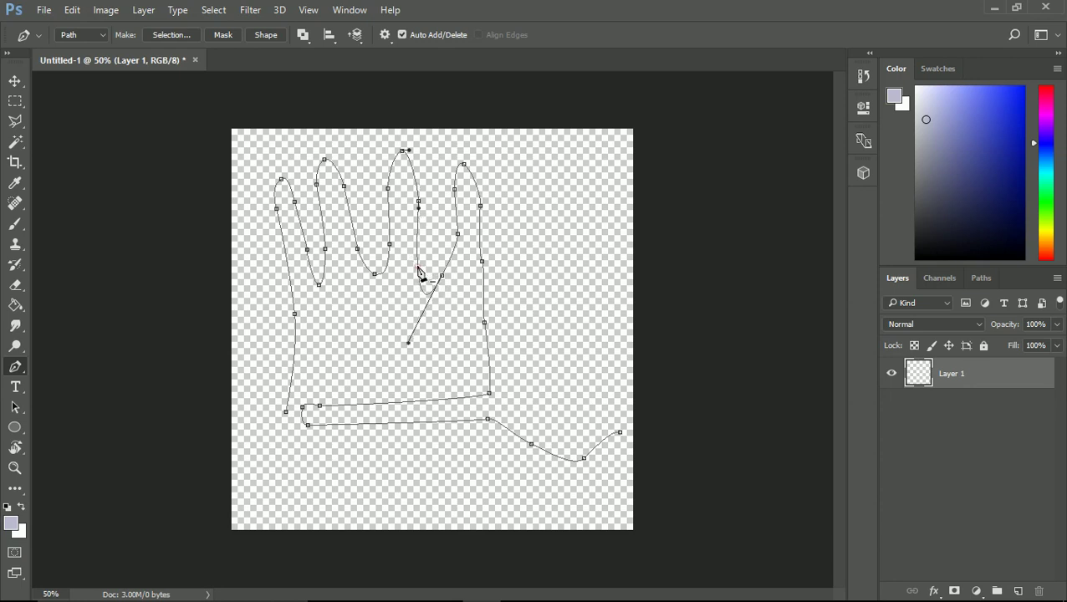
left_click_drag(419, 269, 445, 272, "ctrl")
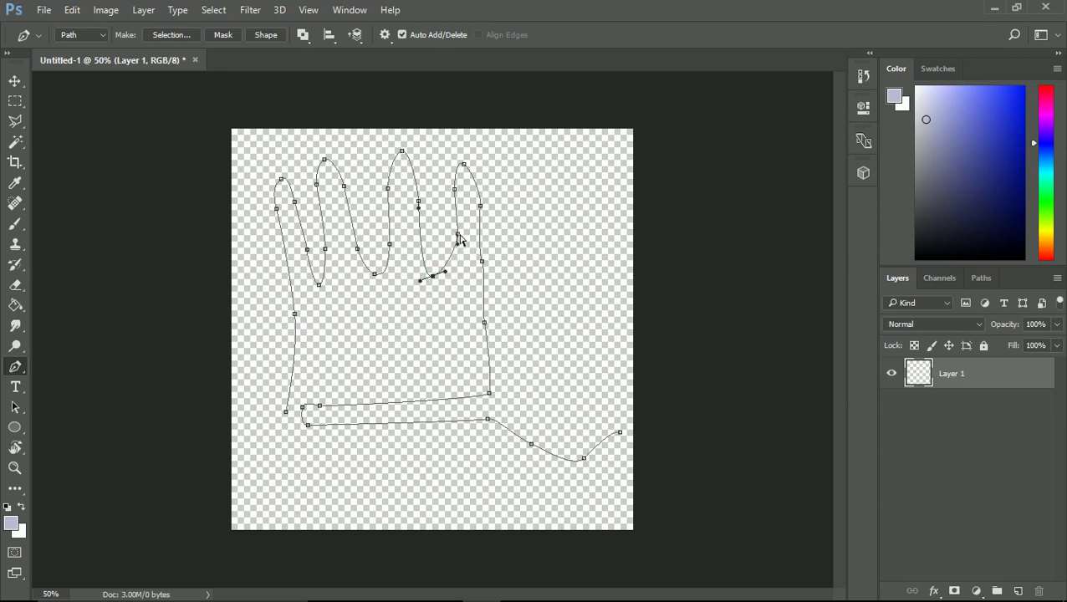
- Reposition the fourth finger's inner side and tip, and remove the extra anchor on the right edge below it
left_click_drag(458, 235, 453, 232, "ctrl")
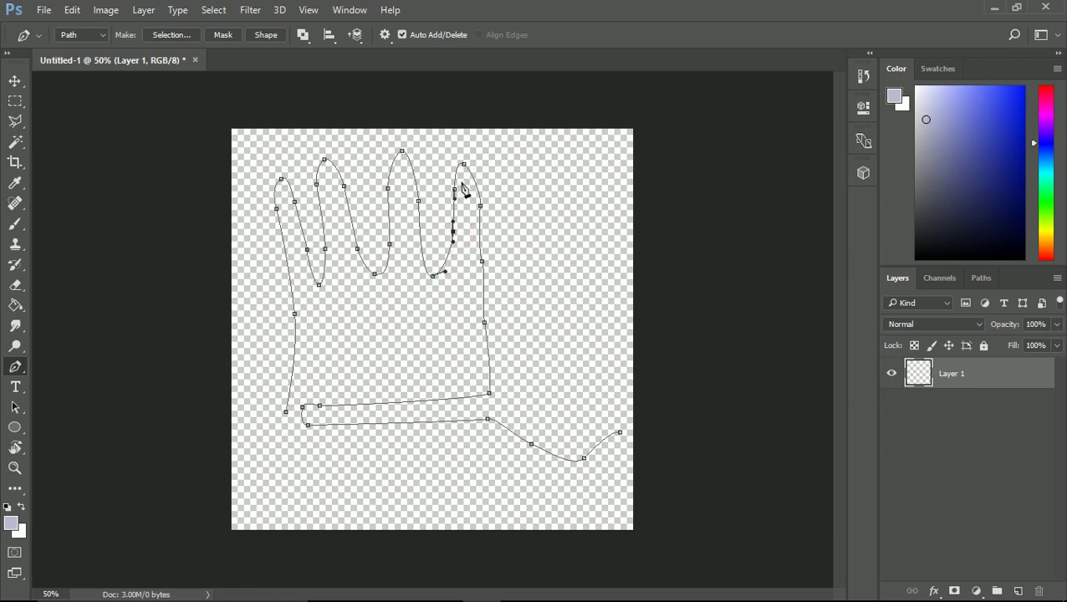
mouse_move(465, 165)
left_mouse_down("ctrl")
mouse_move(474, 162)
mouse_move(455, 185)
mouse_move(455, 175)
left_mouse_up("ctrl")
left_click(482, 262)
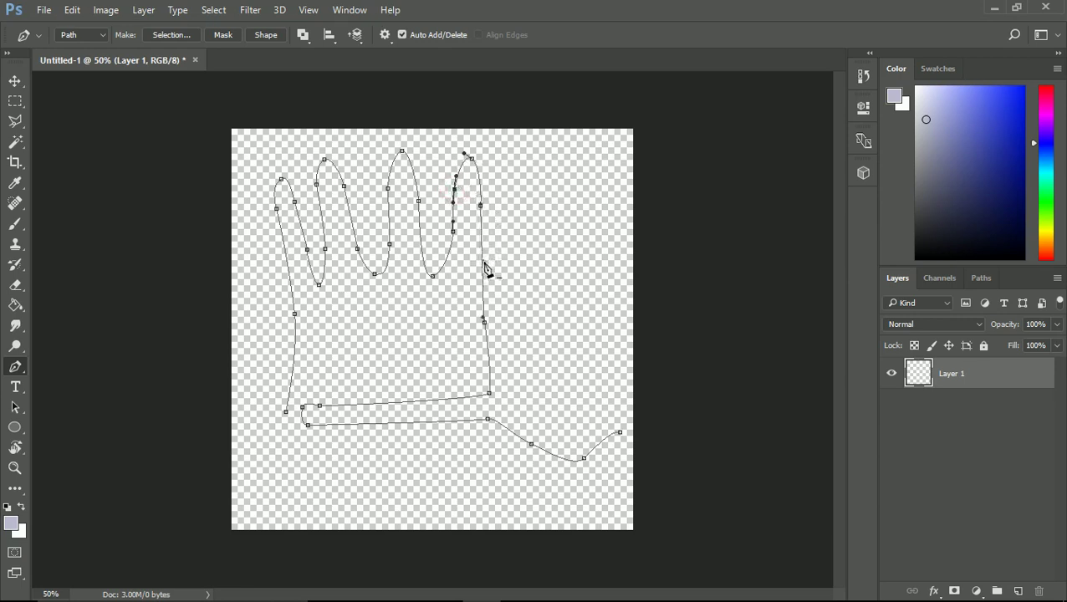
- Smooth the upper right edge below the fourth fingertip by adjusting its anchor and handles
left_click_drag(480, 204, 483, 188, "ctrl")
left_click_drag(498, 245, 501, 254)
key("ctrl+z")
left_click(481, 204, "ctrl")
left_click_drag(477, 220, 481, 231)
- Refine the lower right edge and its bottom corner, and reshape the rounded left end of the base
left_click_drag(480, 326, 482, 351, "alt")
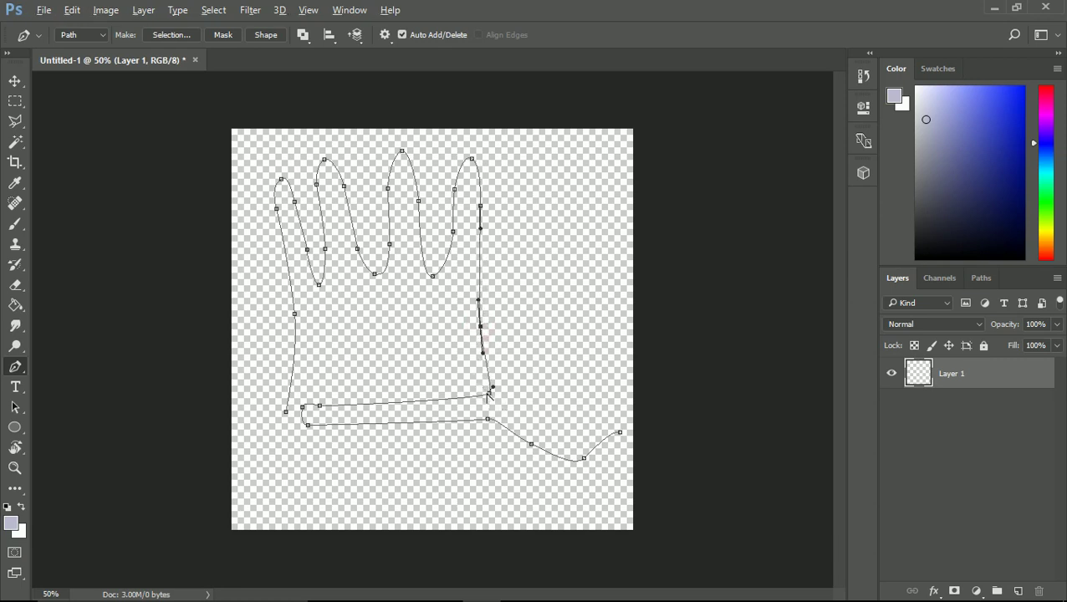
left_click_drag(489, 394, 478, 402, "alt")
left_click_drag(321, 406, 315, 430)
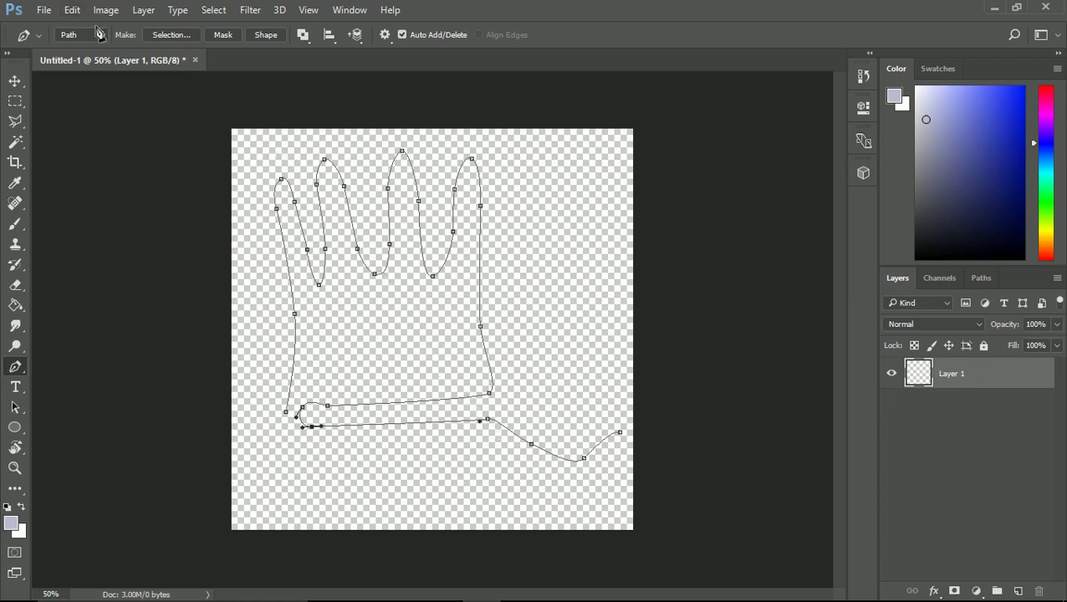
- Export the Work Path to an Illustrator file named Neon PS.ai
left_click(44, 11)
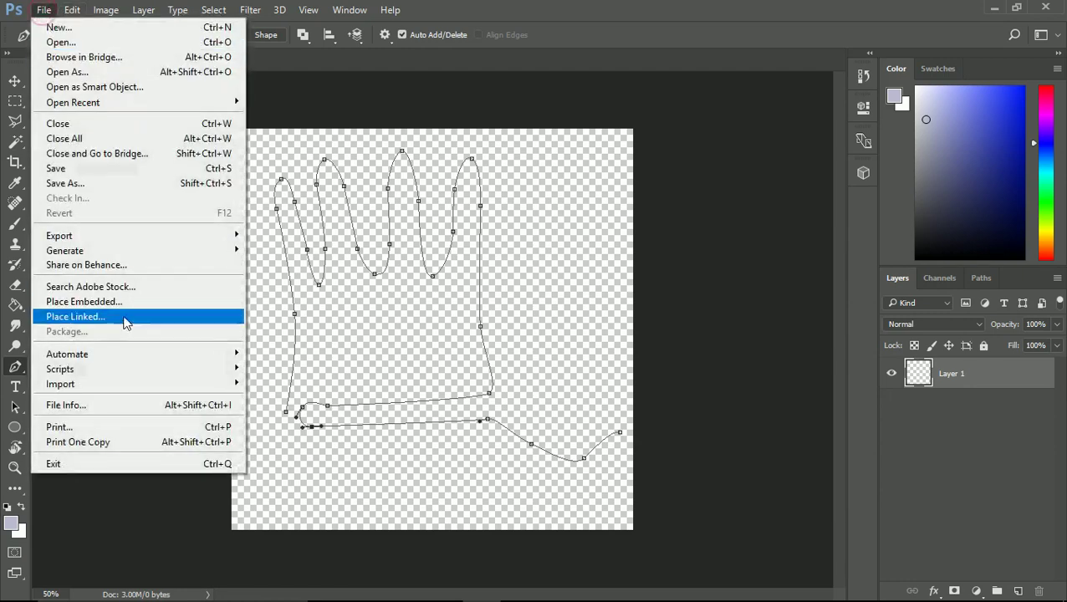
left_click(124, 240)
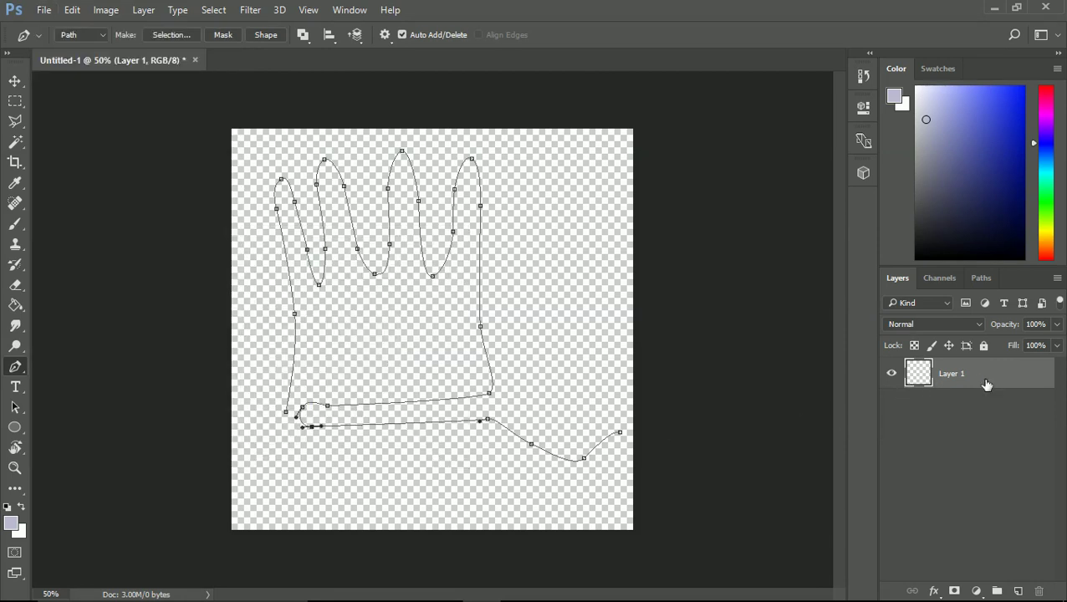
left_click(984, 280)
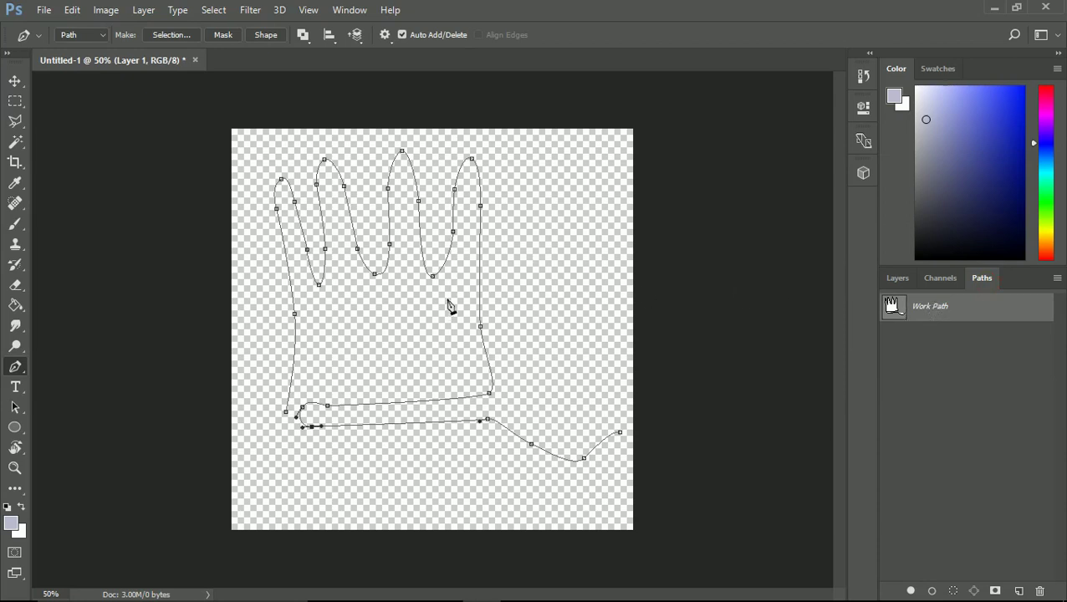
left_click(43, 9)
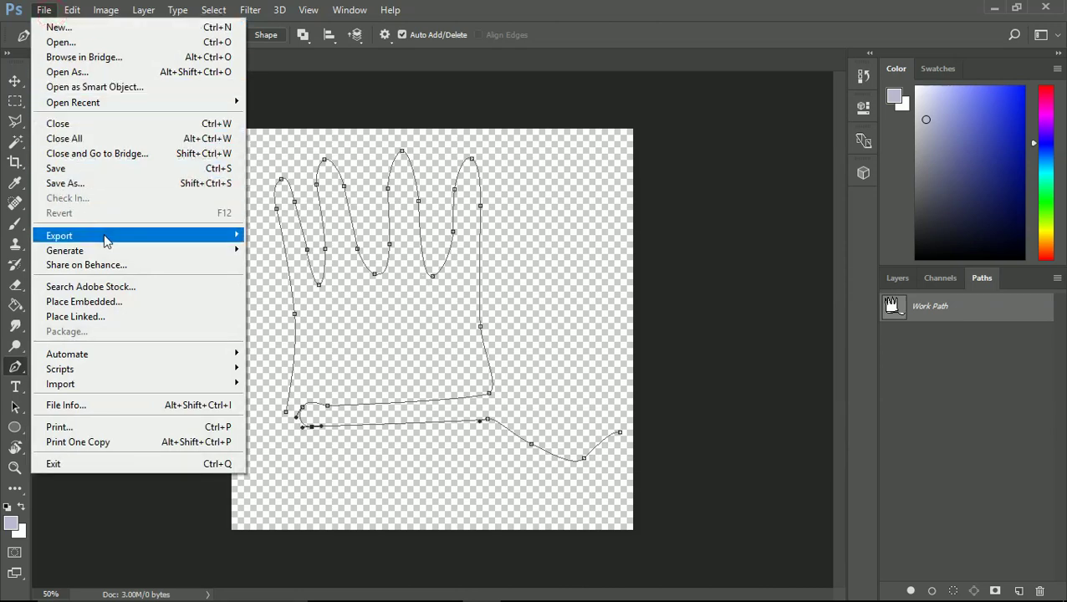
mouse_move(106, 240)
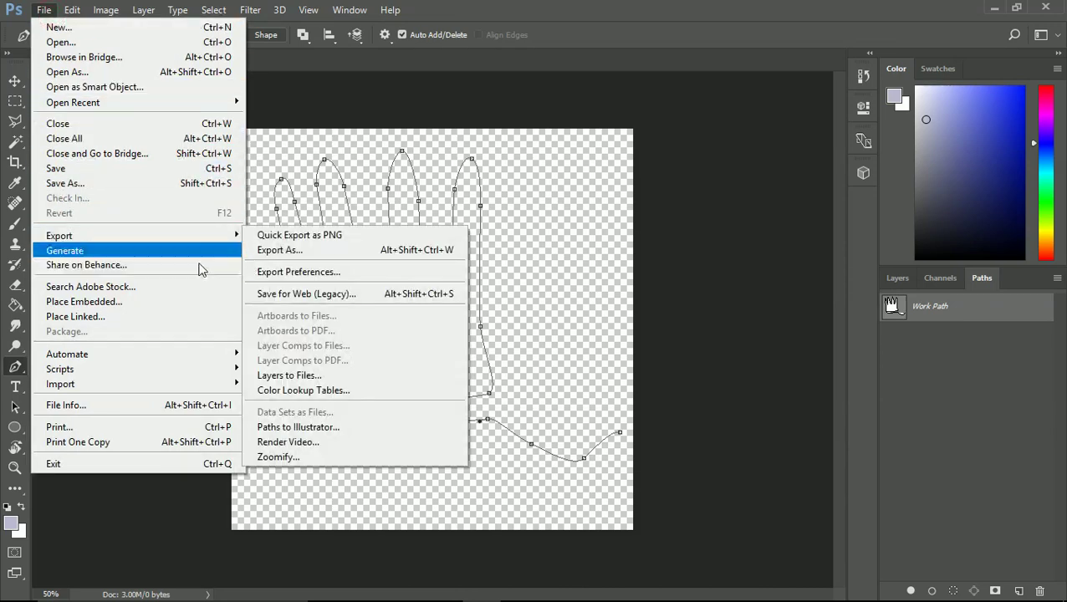
left_click(319, 429)
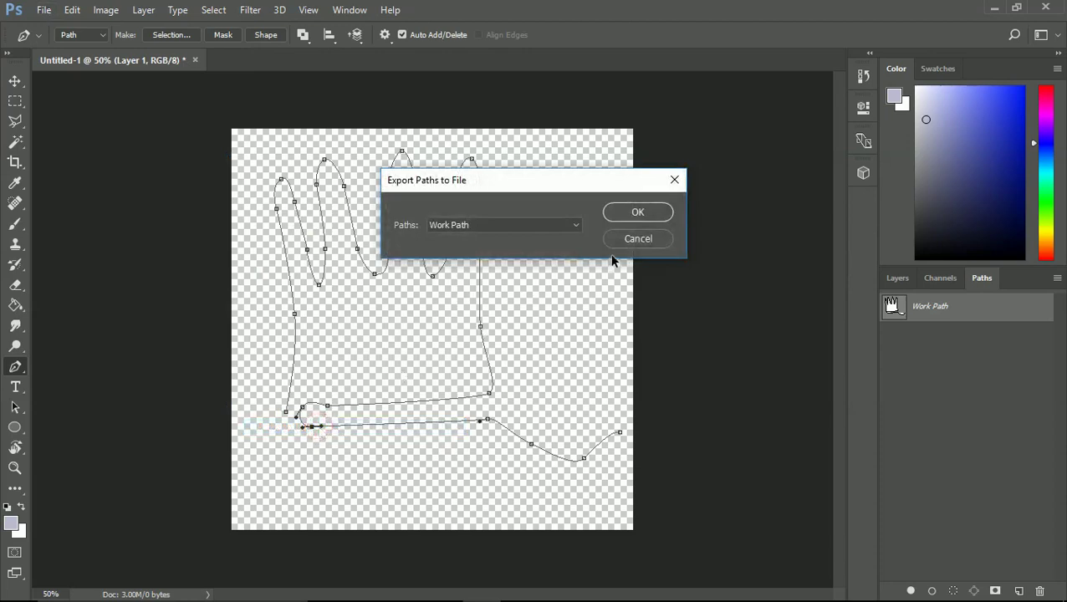
left_click(637, 214)
key("Return")
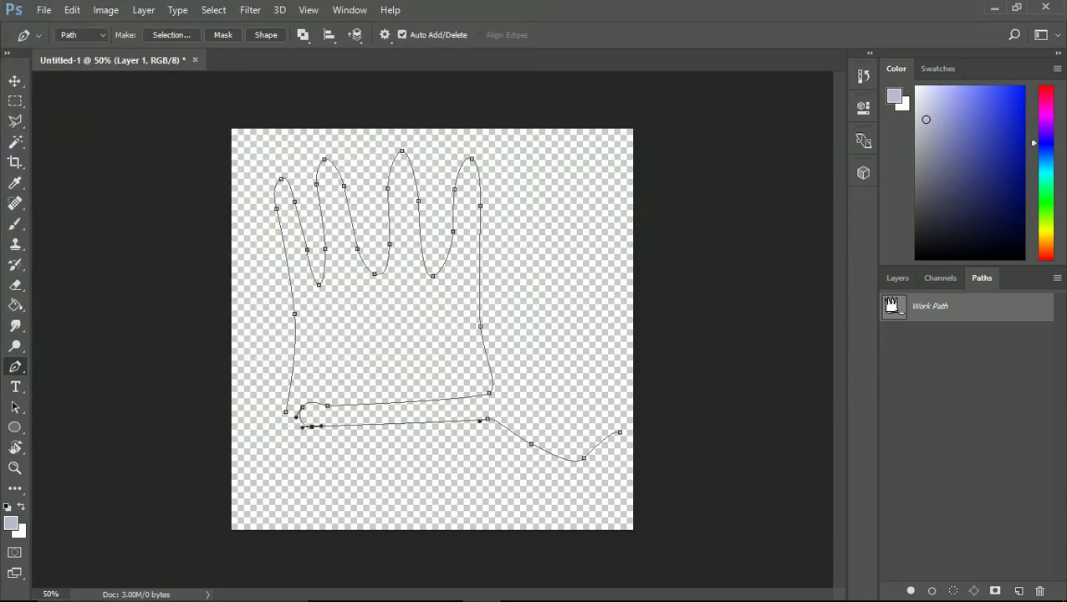
- Switch to 3ds Max and import Neon PS.ai from the Desktop, completely replacing the current scene and bringing the shapes in as a single object
key("alt+Tab")
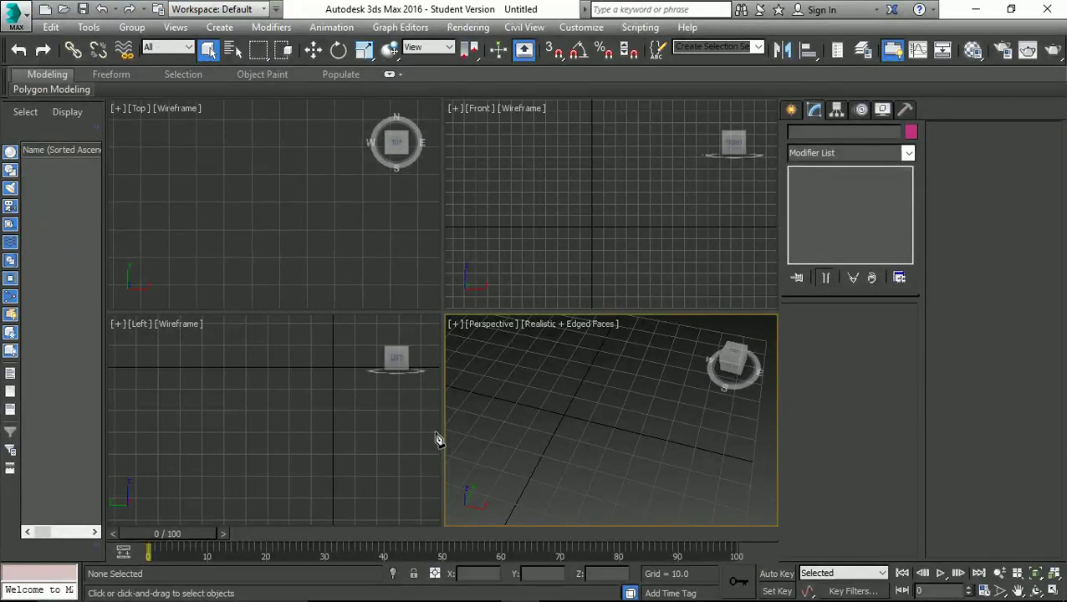
left_click(17, 15)
left_click(53, 229)
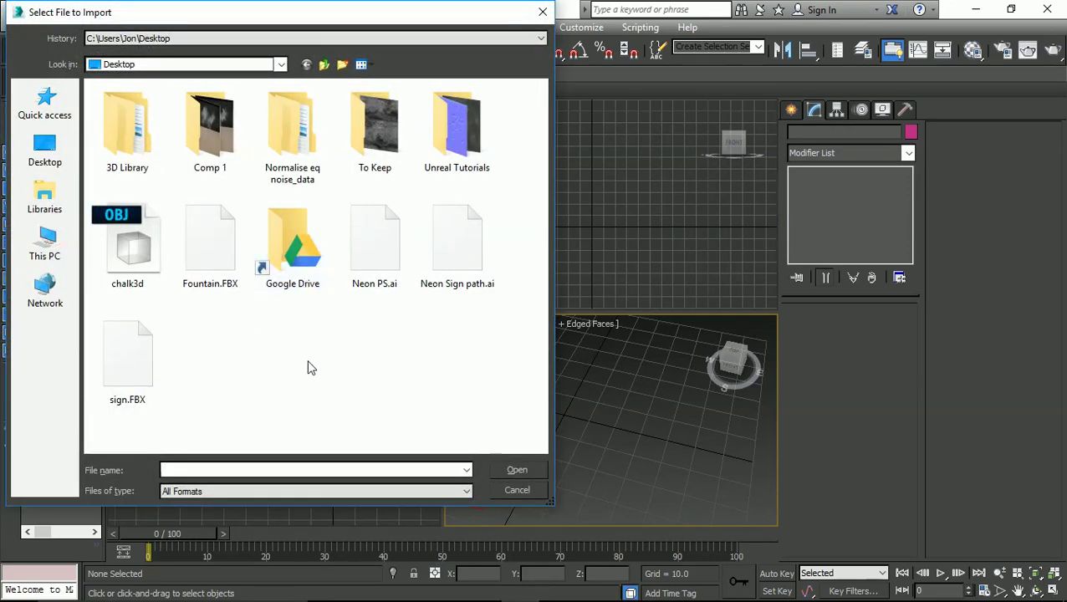
double_click(375, 264)
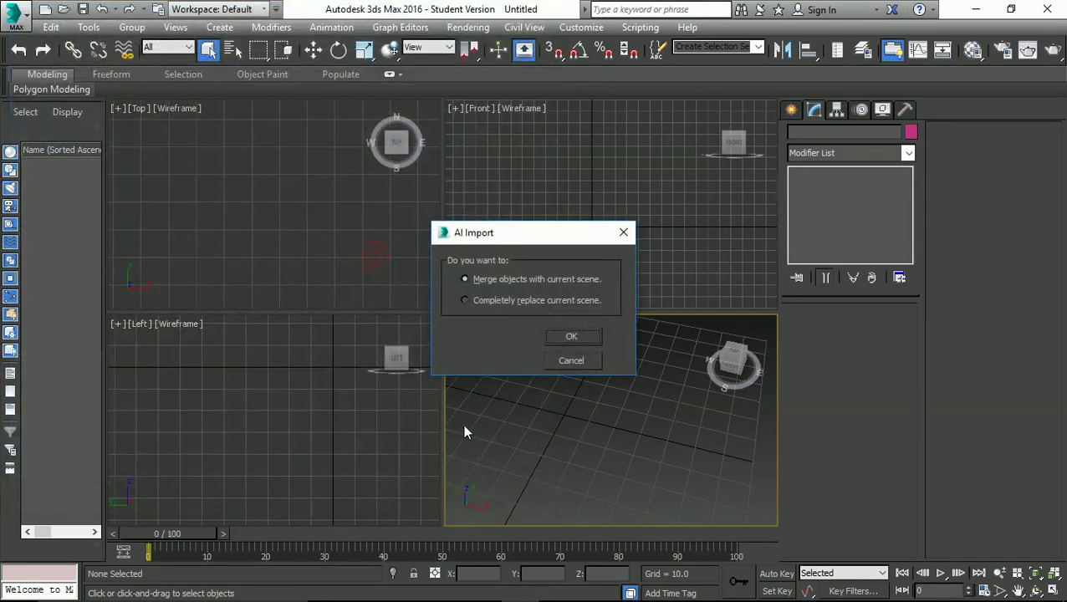
left_click(525, 300)
left_click(558, 336)
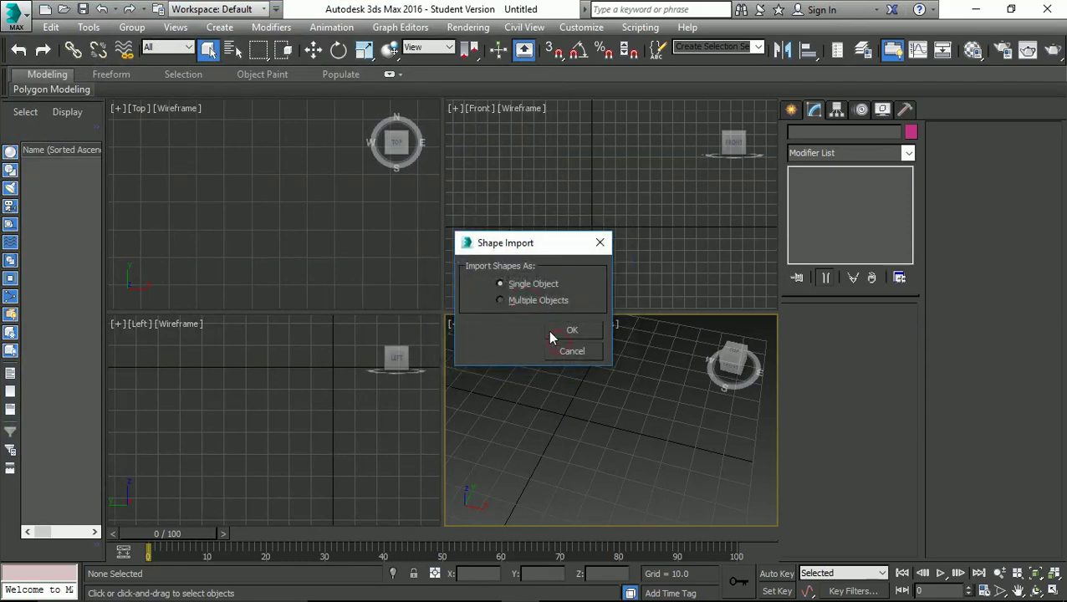
left_click(555, 333)
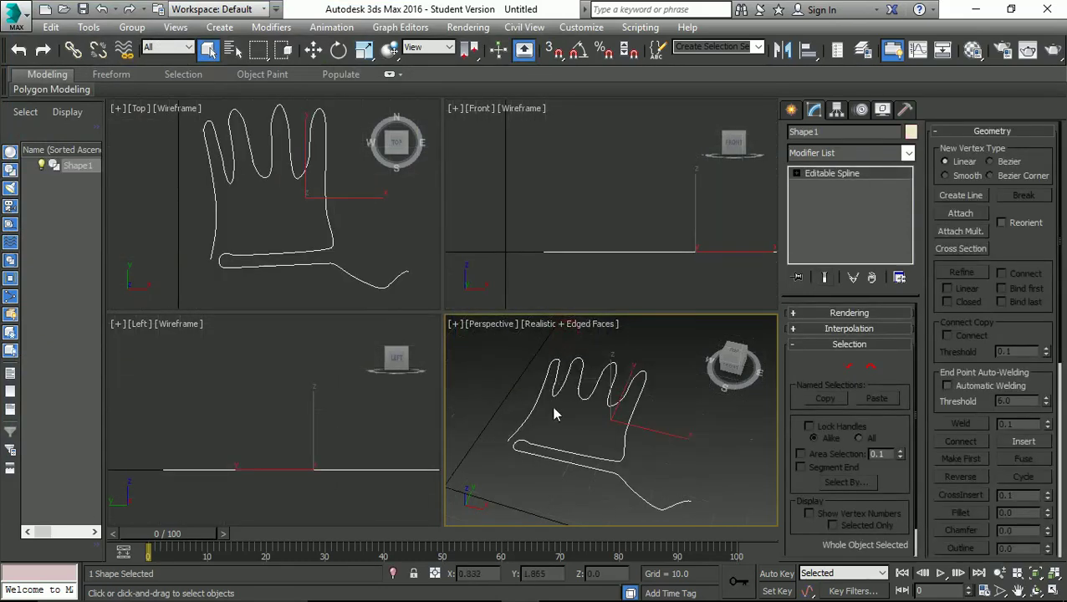
- Maximize the perspective view and enter sub-object editing on the imported hand shape
key("alt+w")
scroll(448, 354, "down", 3)
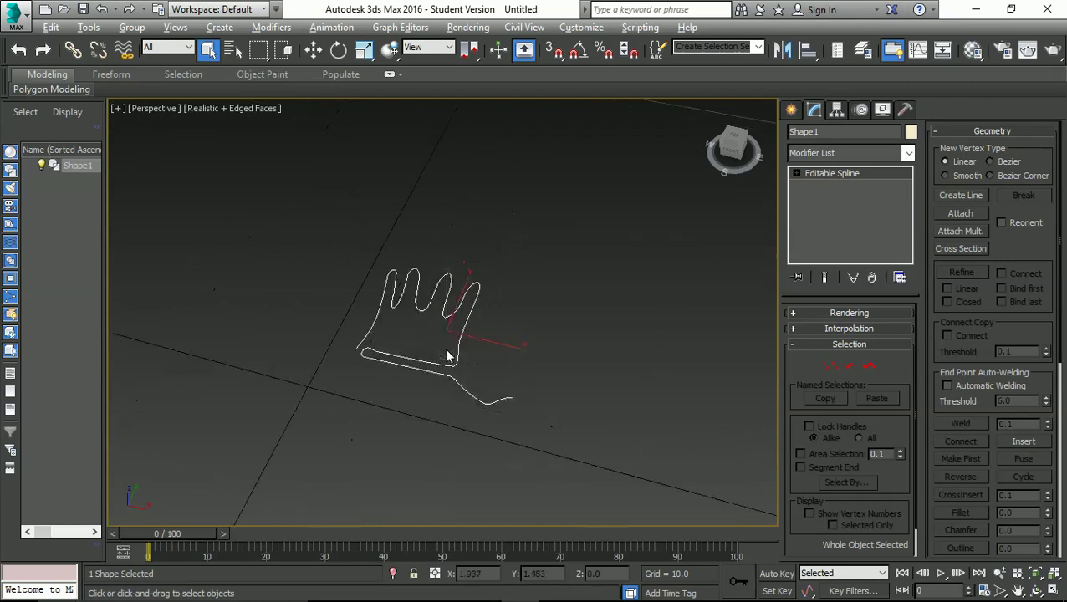
scroll(448, 354, "down", 5)
scroll(447, 354, "up", 5)
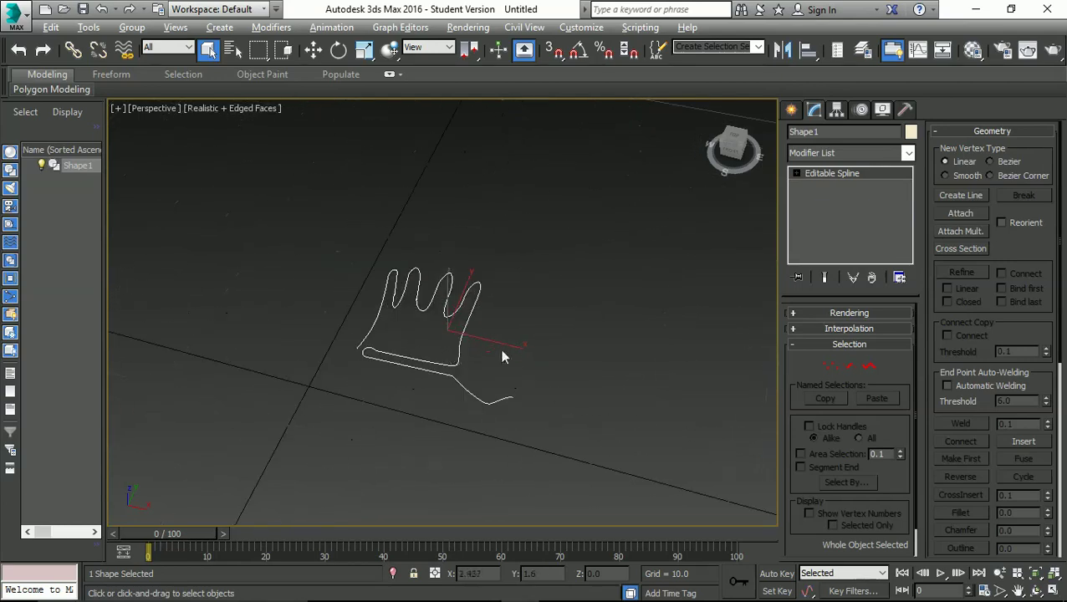
left_click(831, 172)
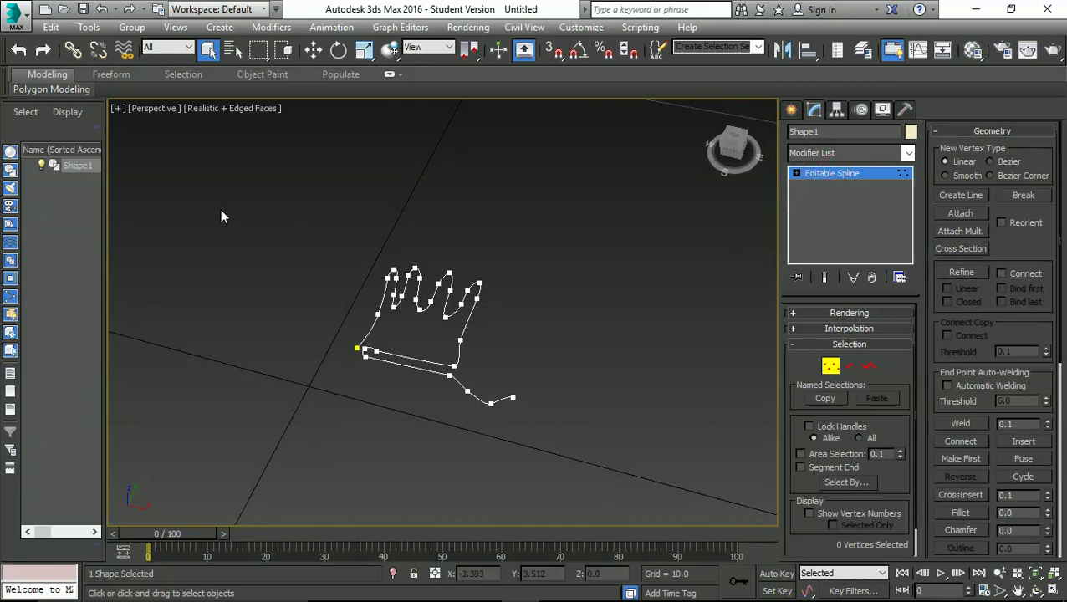
left_click(82, 201)
left_click(80, 165)
key("1")
key("e")
key("r")
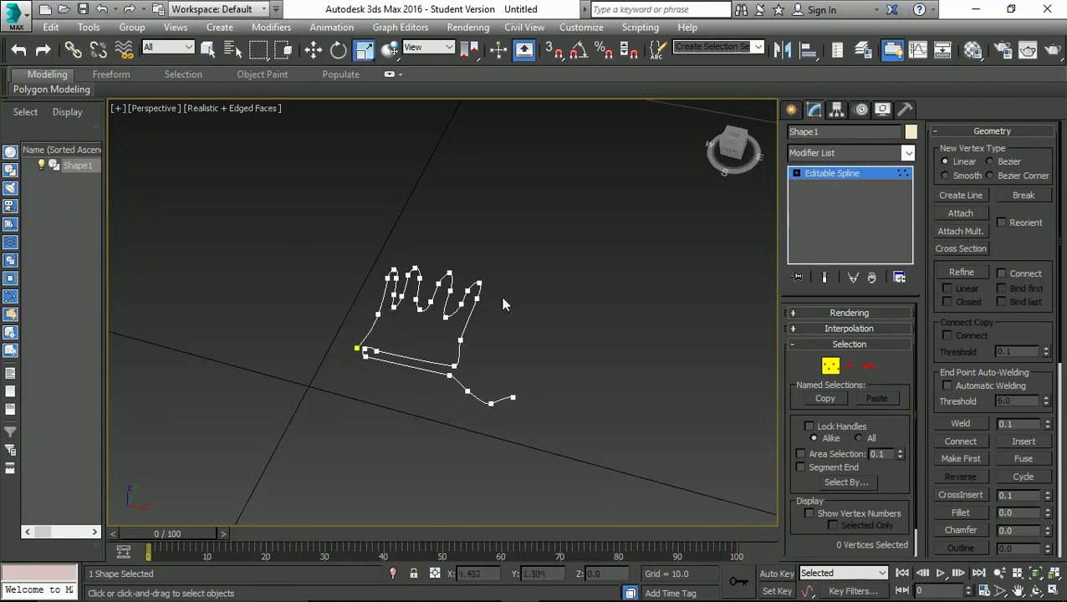
- Select the entire hand spline at spline level and scale it up uniformly
left_click(869, 366)
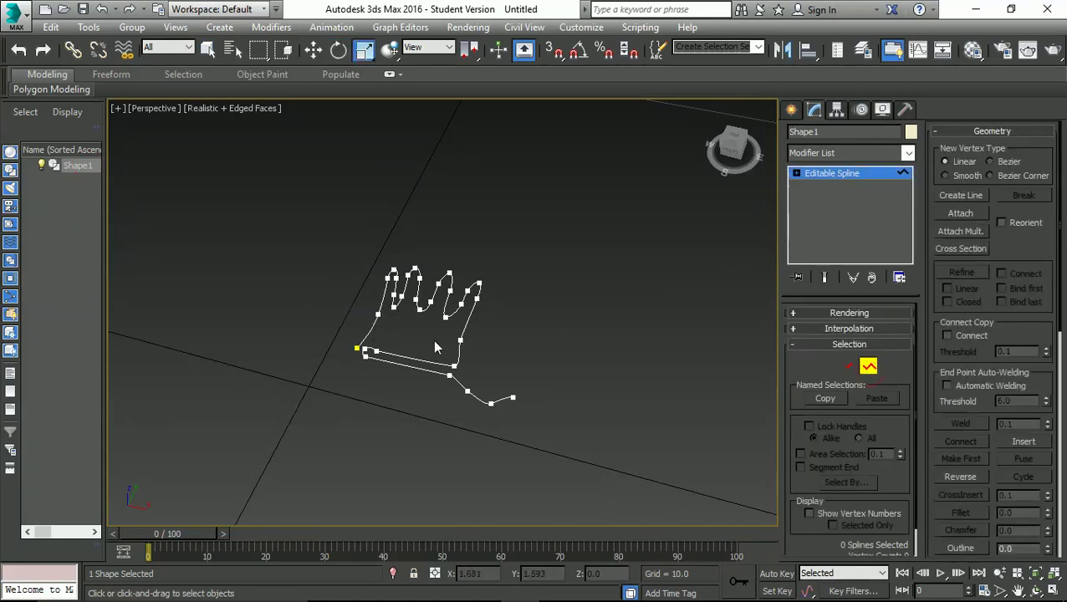
left_click(461, 358)
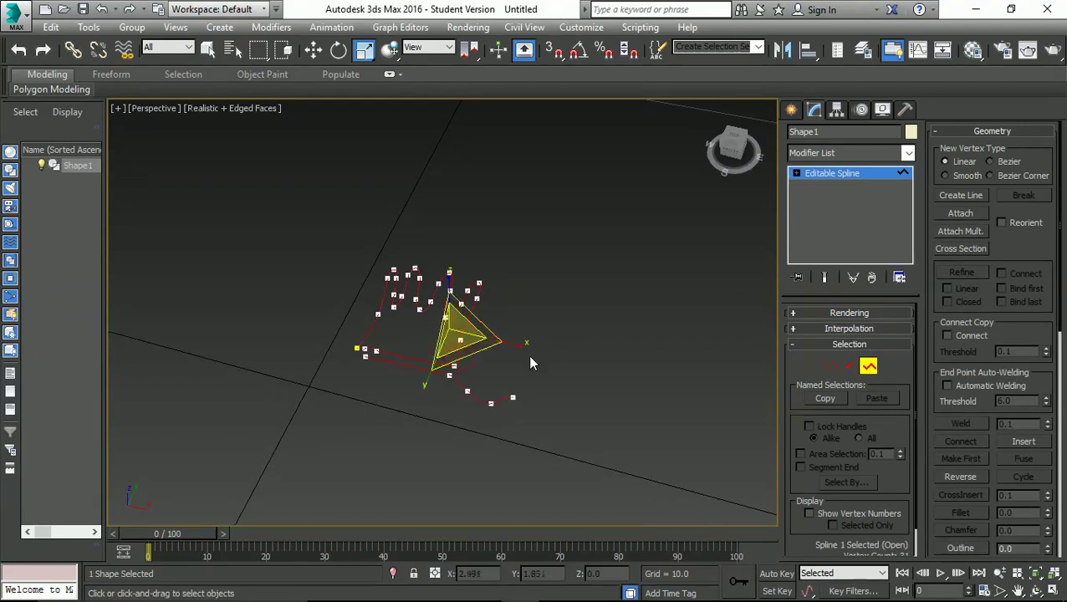
left_click_drag(454, 354, 518, 277)
scroll(518, 277, "down", 6)
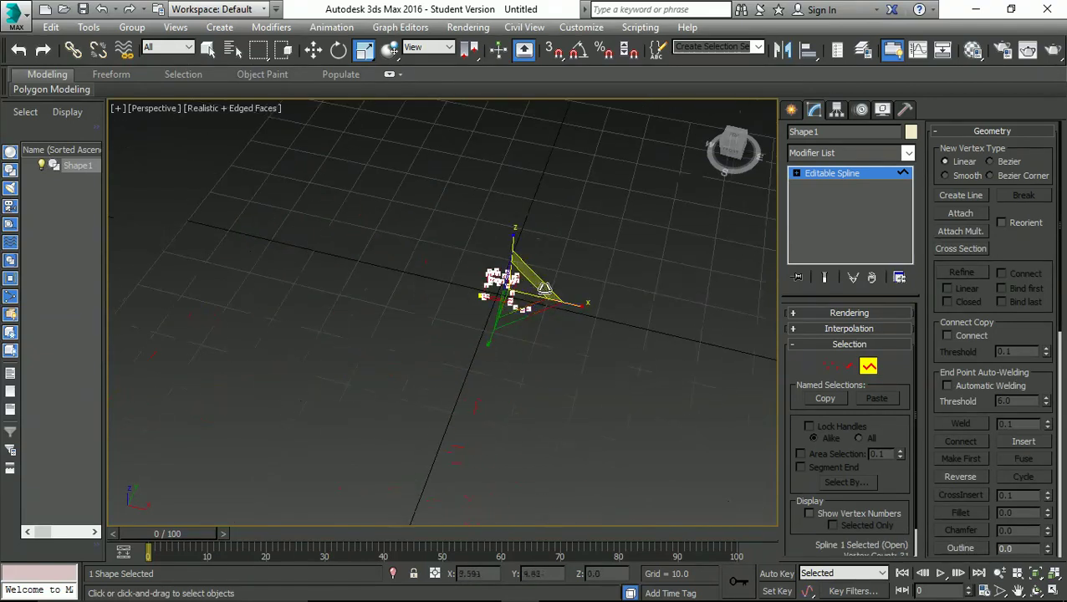
key("ctrl+z")
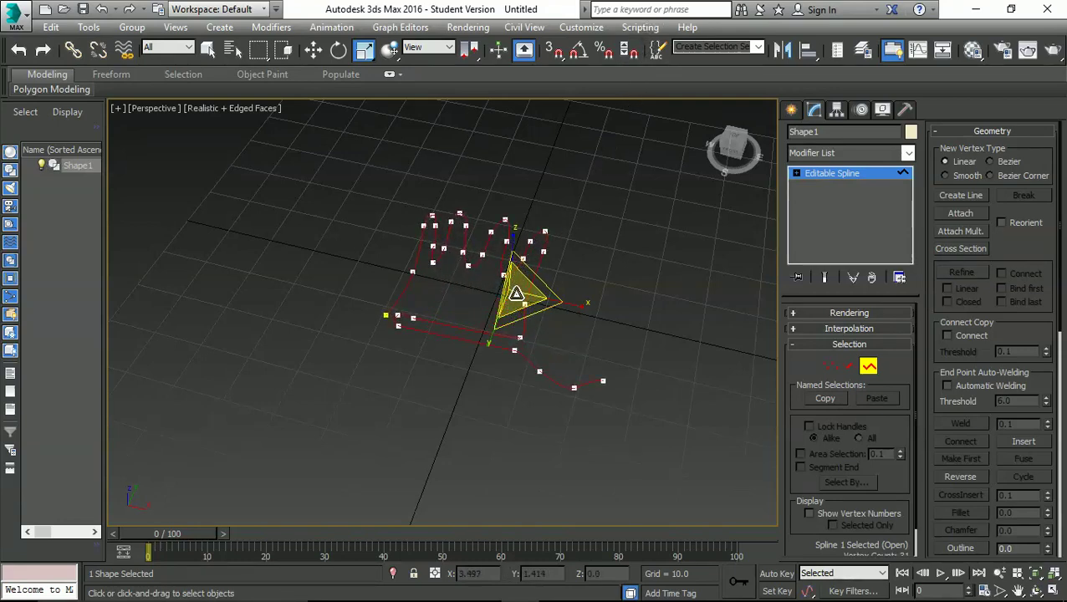
left_click_drag(515, 295, 557, 268)
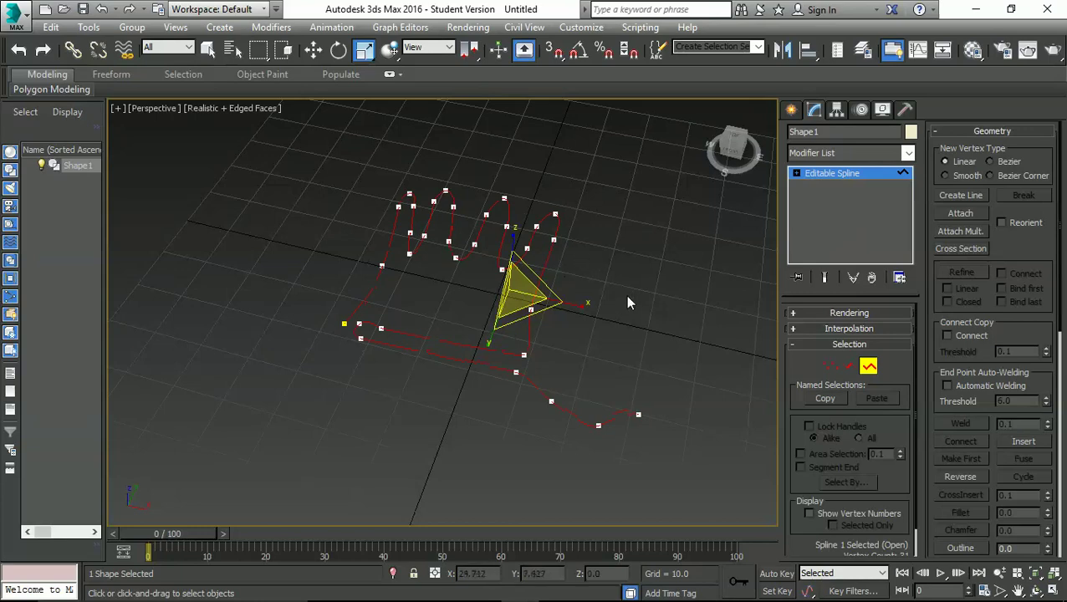
- Turn on angle snap and rotate the hand spline about the X axis until it stands upright
key("w")
key("e")
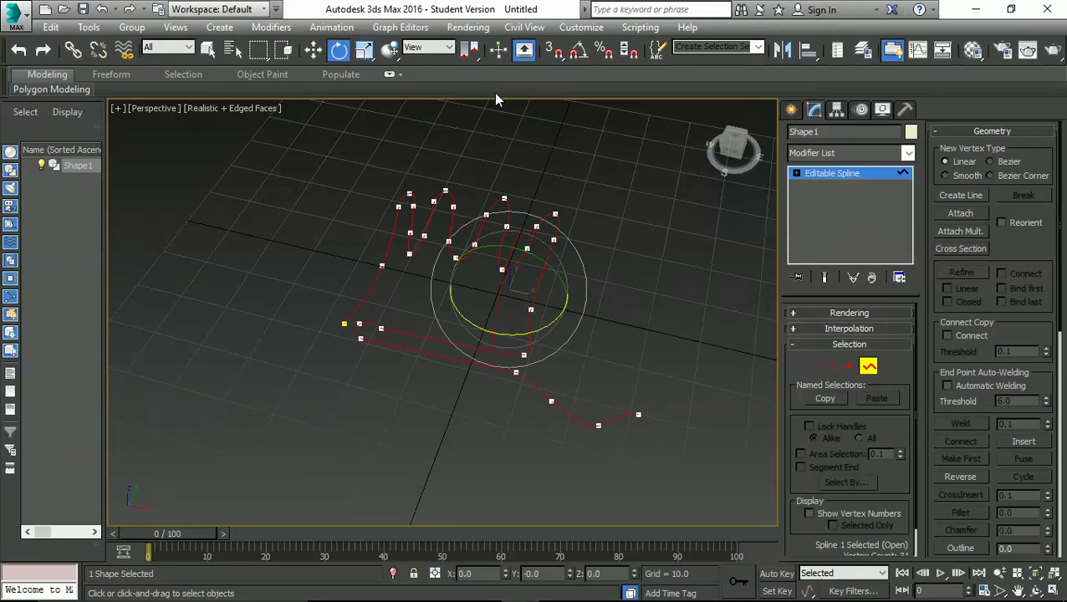
left_click(578, 50)
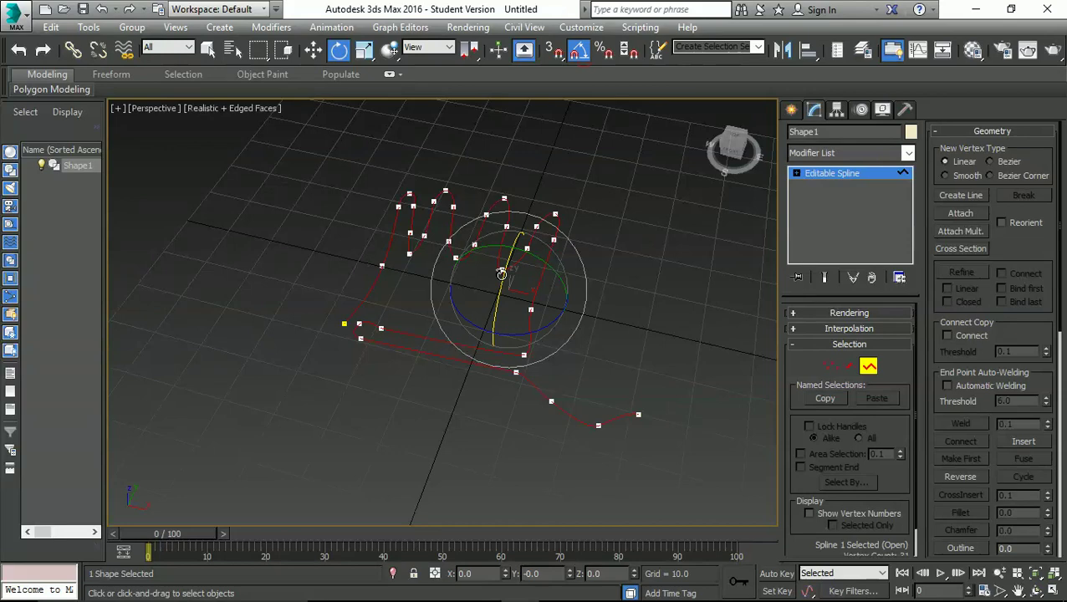
left_click_drag(501, 274, 487, 342)
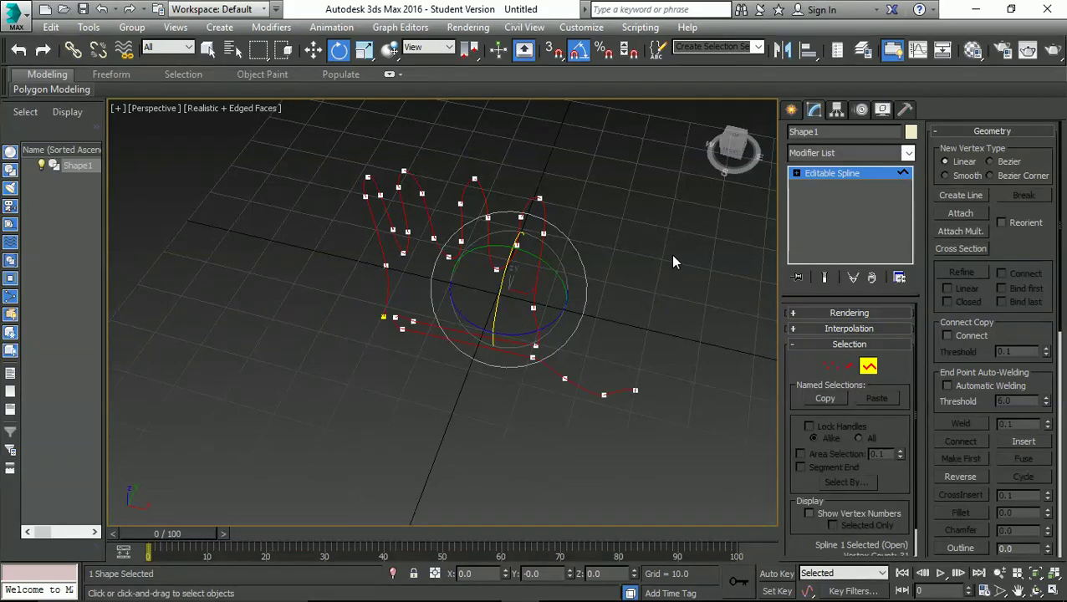
- Raise the upright hand spline above the grid to about 27.8 on Z
key("w")
left_click_drag(516, 242, 531, 184)
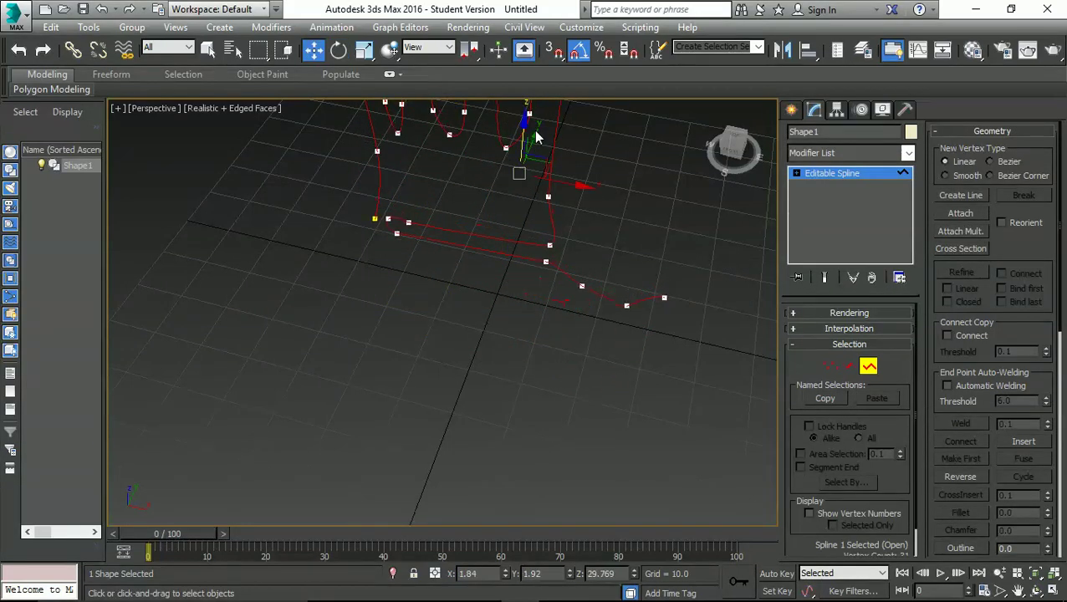
left_click_drag(522, 124, 523, 131)
middle_click_drag(519, 234, 542, 223, "alt")
- In the top view, create a small cylinder of about 0.86 radius and 0.75 height at the spline's left end
key("t")
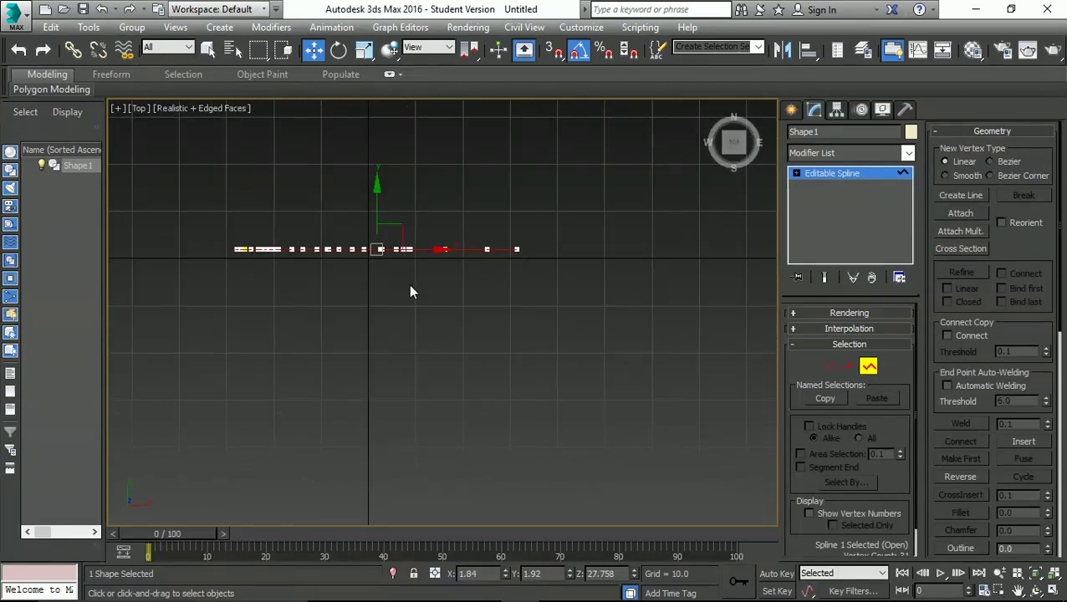
left_click(235, 276)
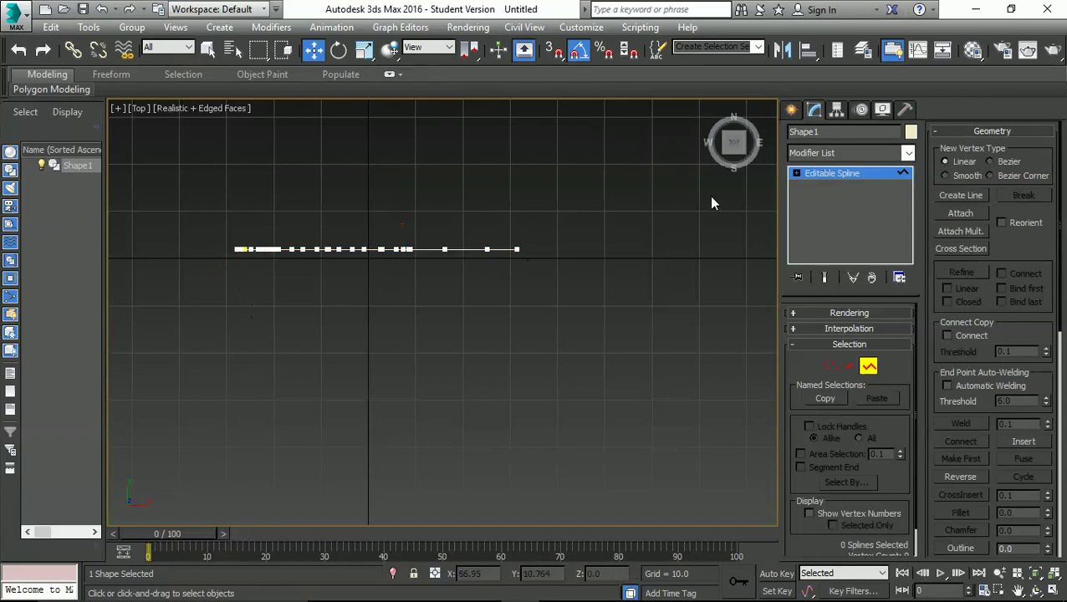
left_click(791, 112)
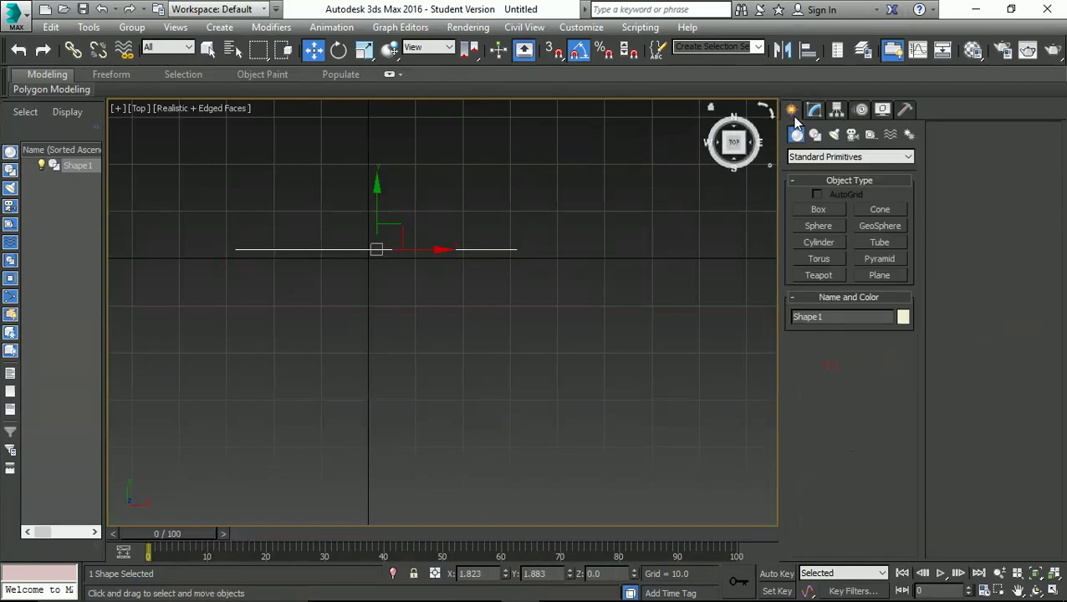
left_click(819, 243)
scroll(224, 287, "up", 4)
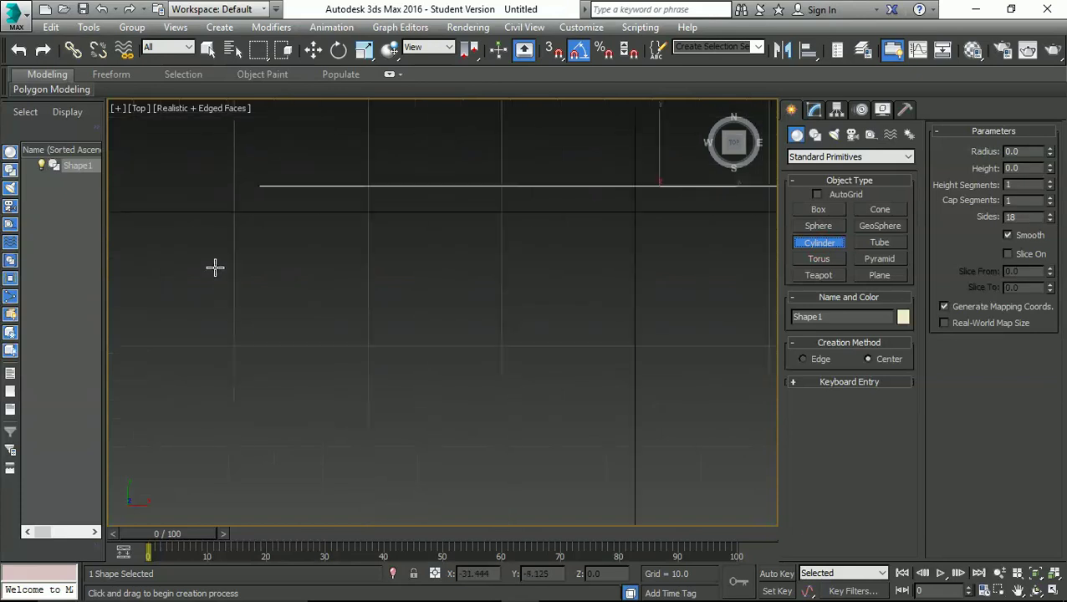
scroll(215, 267, "up", 3)
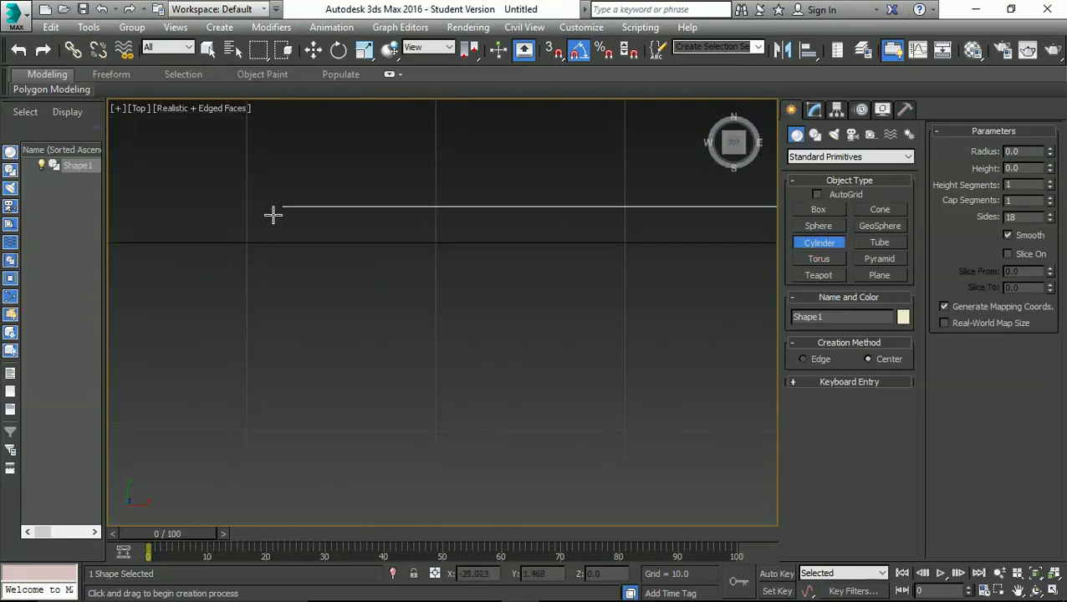
left_click_drag(276, 211, 290, 206)
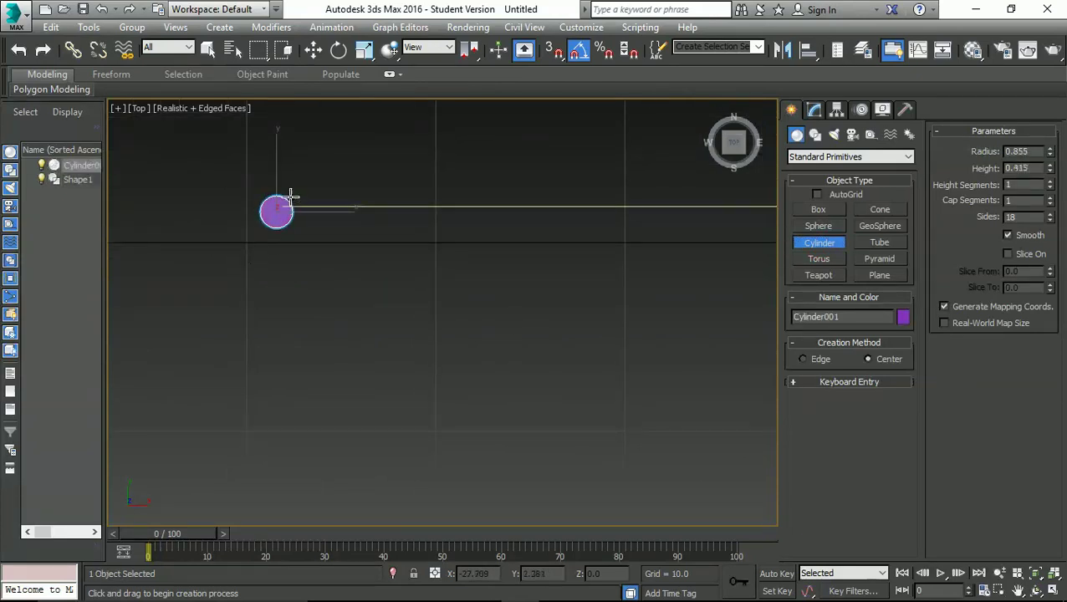
- Move the cylinder to about -26.04 on X and 8.94 on Z, bringing it to the spline's open wrist end
key("p")
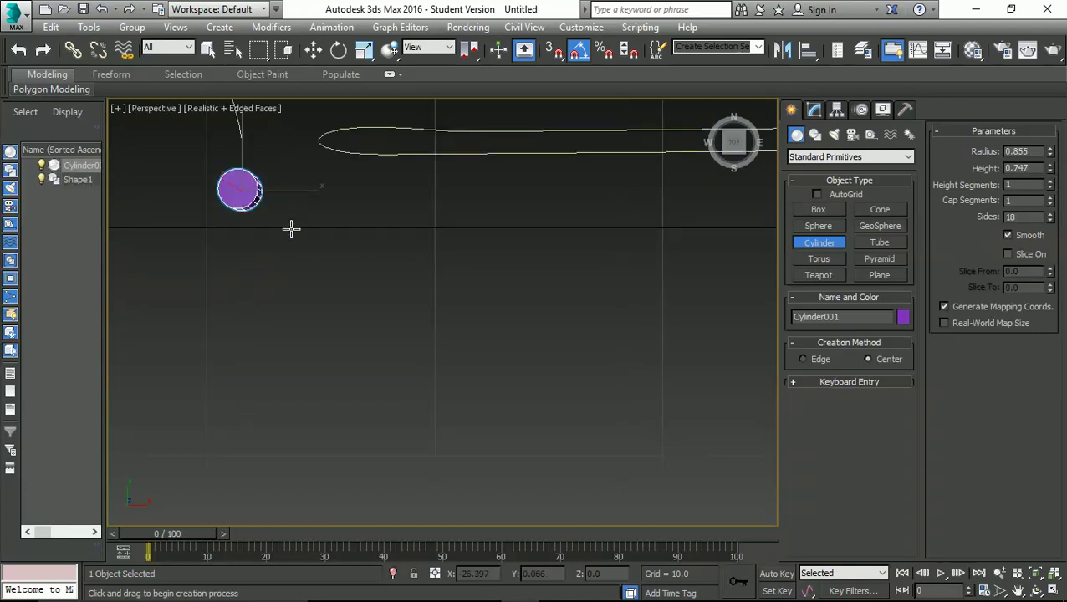
middle_click_drag(322, 237, 354, 261, "alt")
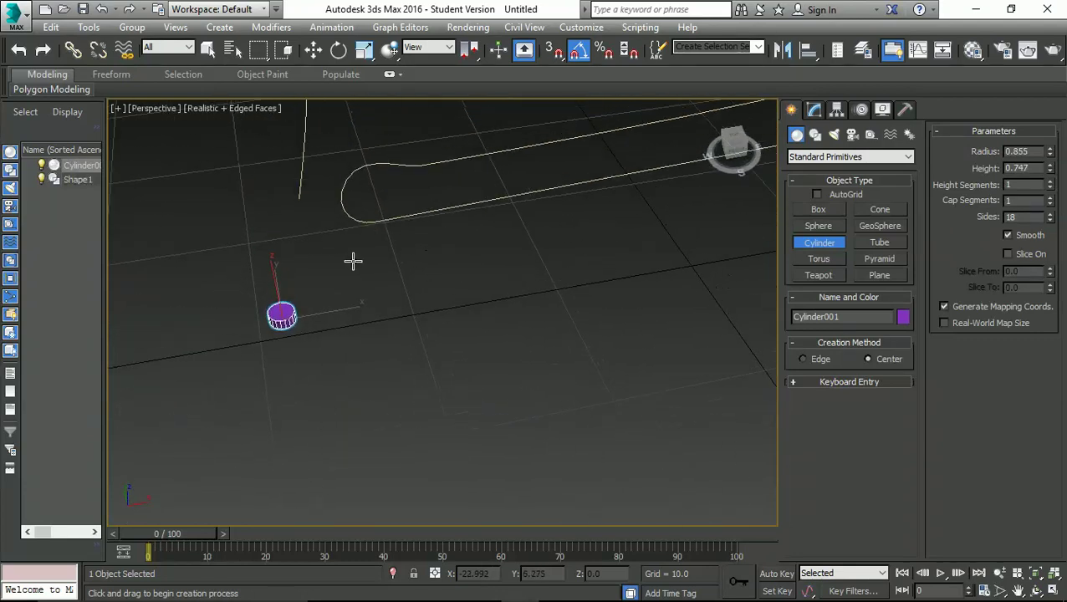
key("w")
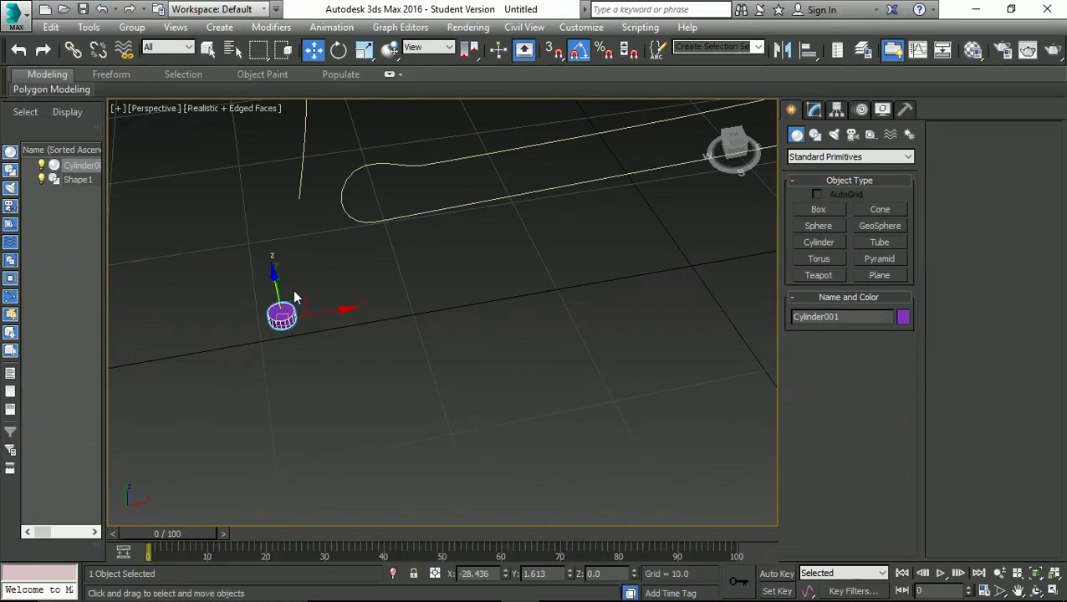
left_click_drag(279, 283, 276, 167)
left_click_drag(328, 202, 362, 207)
key("z")
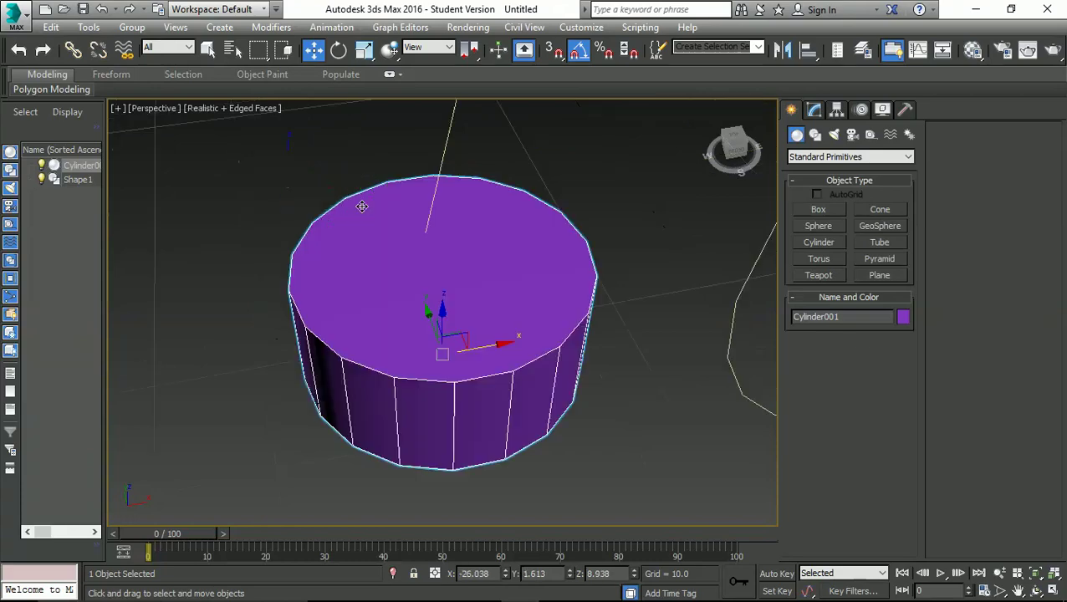
- Shift the cylinder along Y so it is centred under the spline's open end
scroll(385, 240, "down", 4)
scroll(367, 251, "up", 2)
middle_click_drag(367, 251, 405, 215, "alt")
scroll(481, 238, "down", 2)
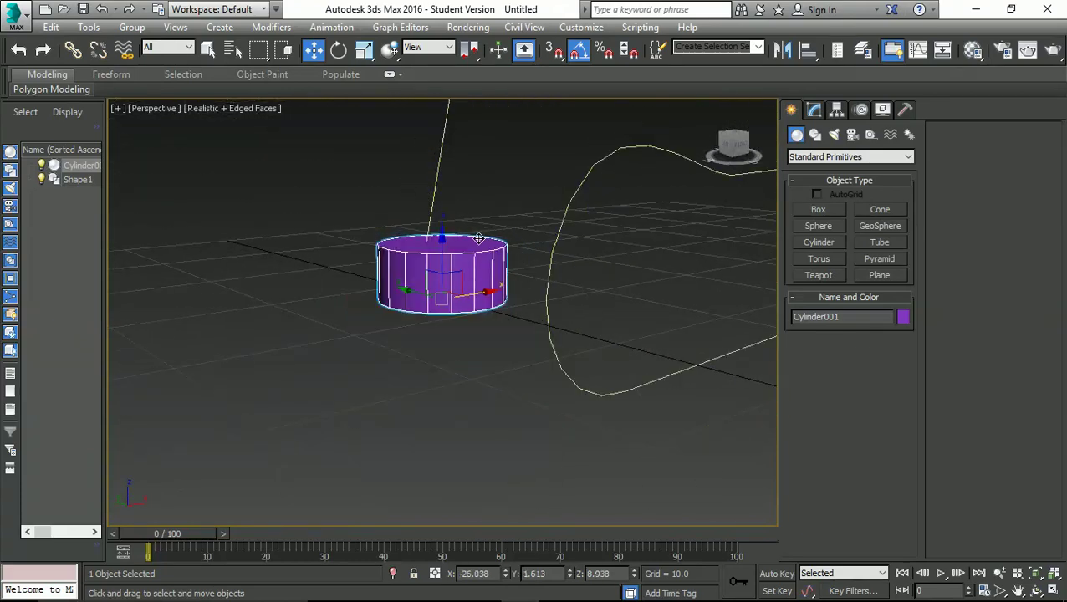
middle_click_drag(492, 229, 506, 296)
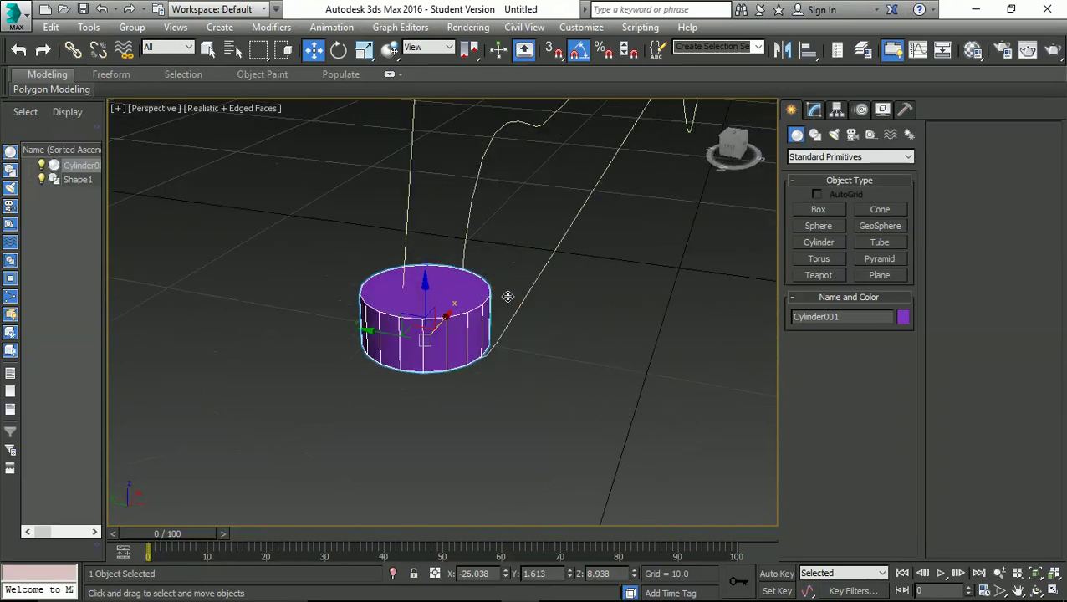
left_click_drag(378, 329, 342, 319)
- Scale the cylinder down uniformly to about 62%, and stretch it on Z to about 96%
key("e")
key("r")
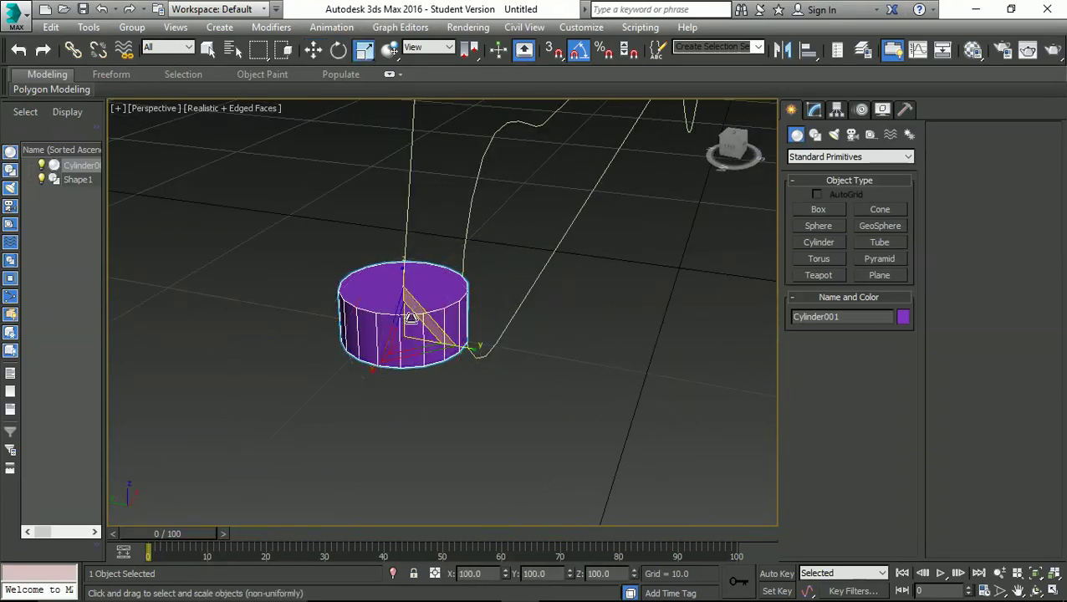
left_click_drag(404, 331, 376, 379)
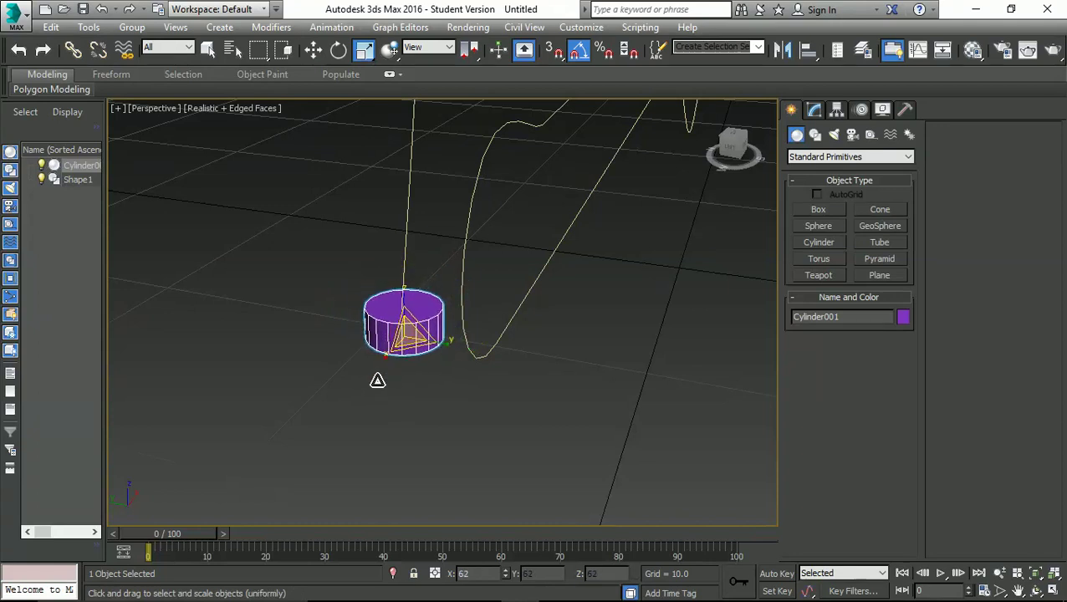
key("r")
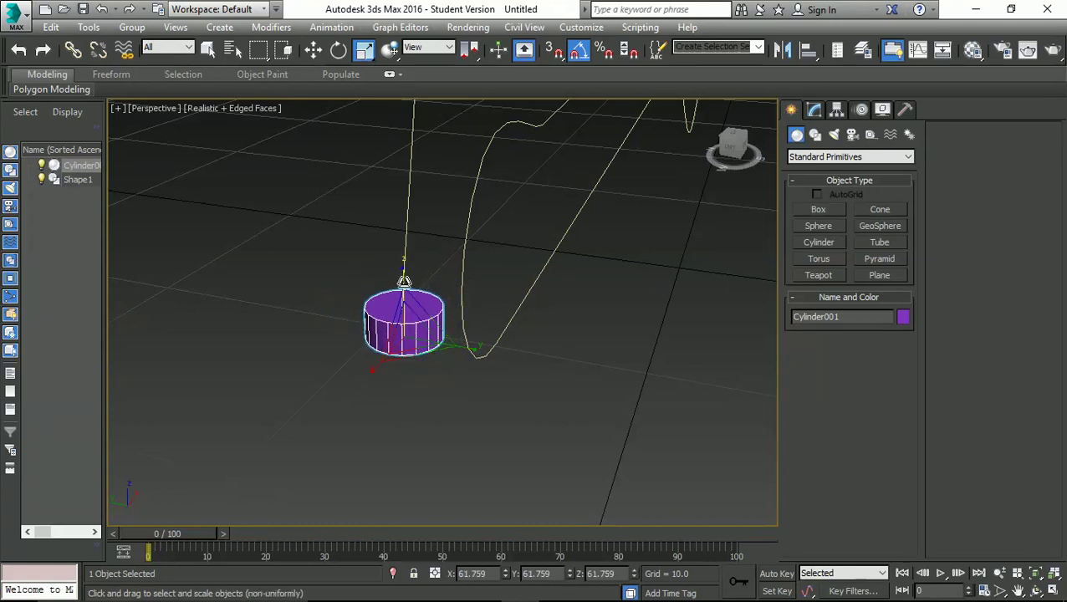
left_click_drag(402, 280, 400, 252)
key("r")
key("r")
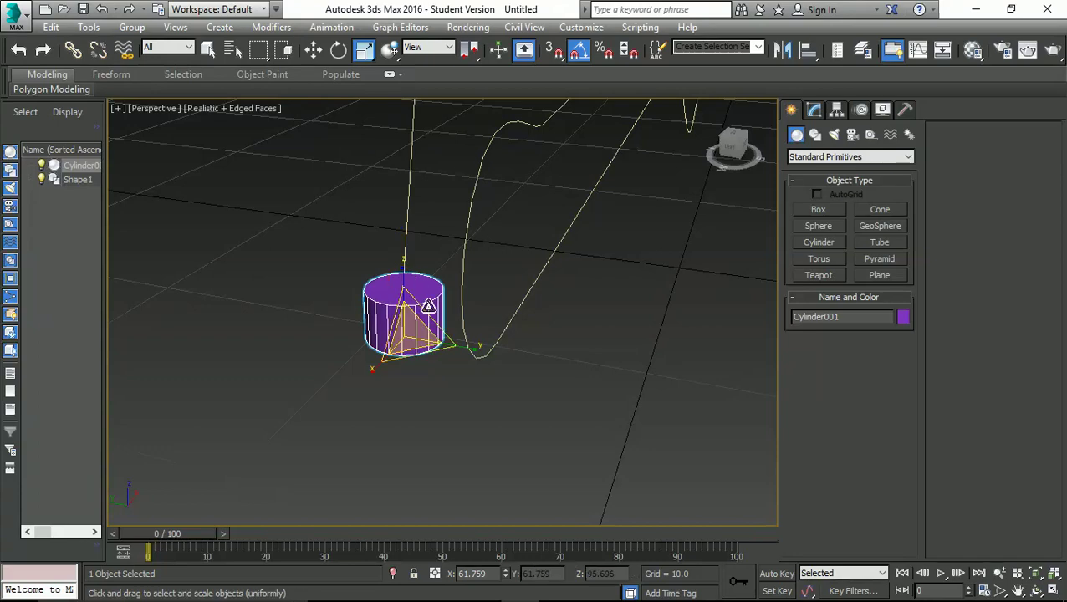
- Convert the cylinder to an Editable Poly
middle_click_drag(429, 306, 352, 329, "alt")
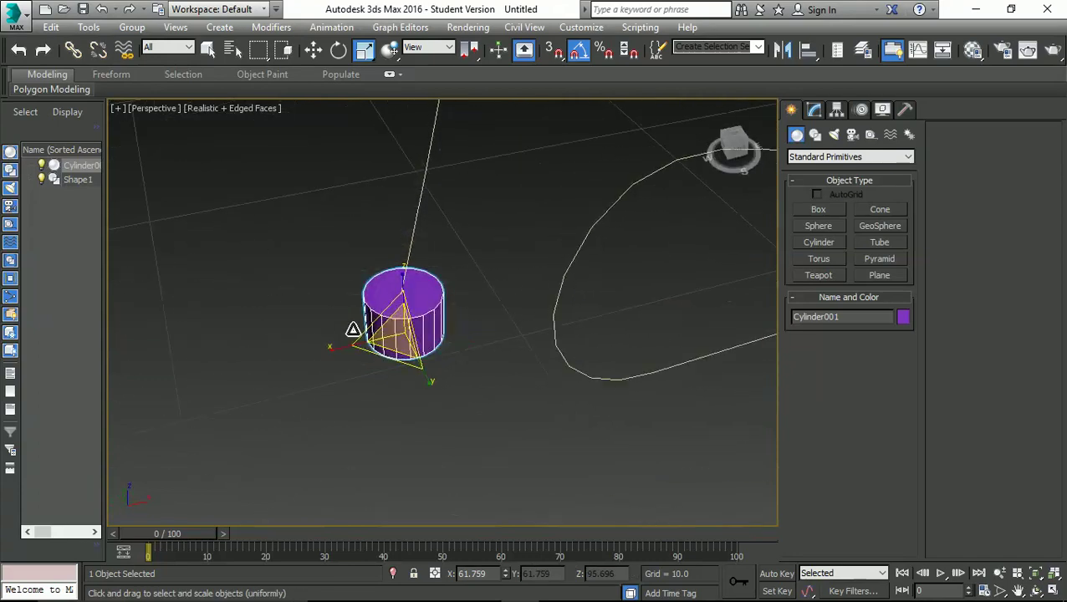
right_click(412, 294)
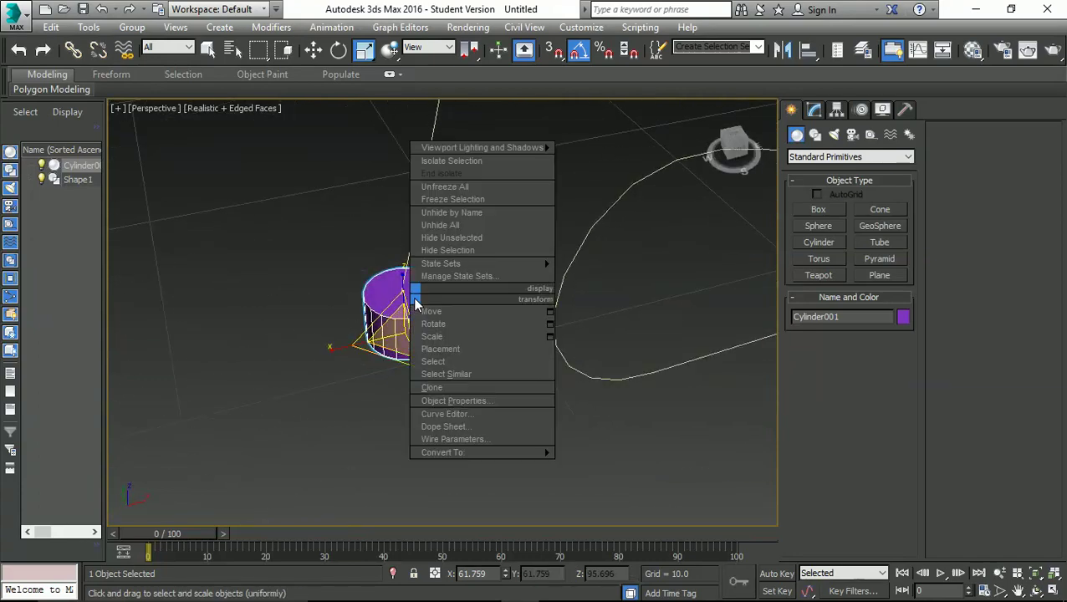
mouse_move(519, 452)
left_click(580, 467)
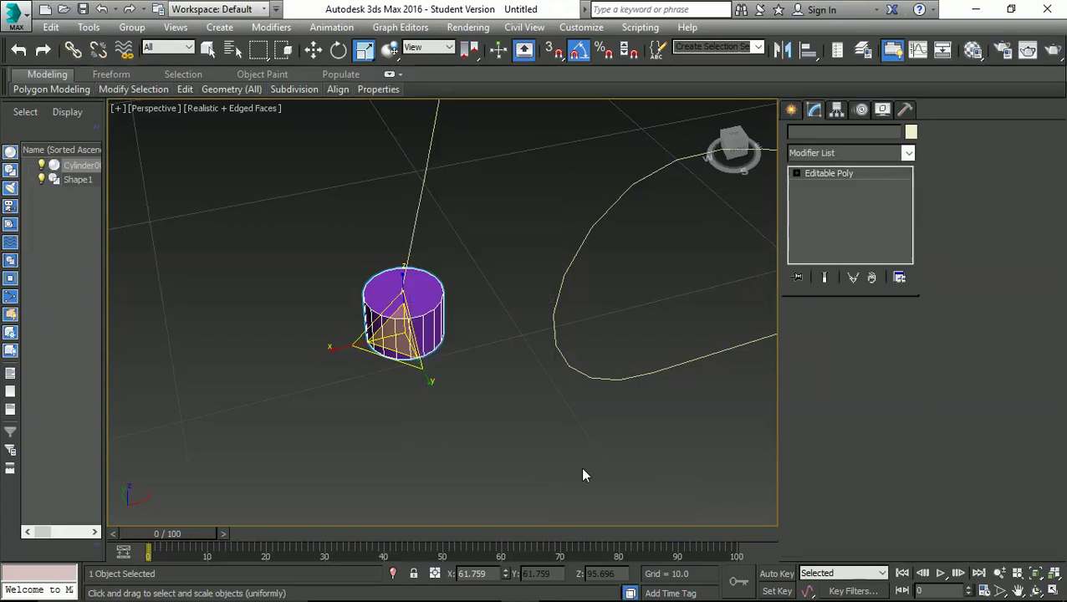
- Select the cylinder's top polygon and extrude it along the hand-shaped spline with Extrude Along Spline
left_click(865, 330)
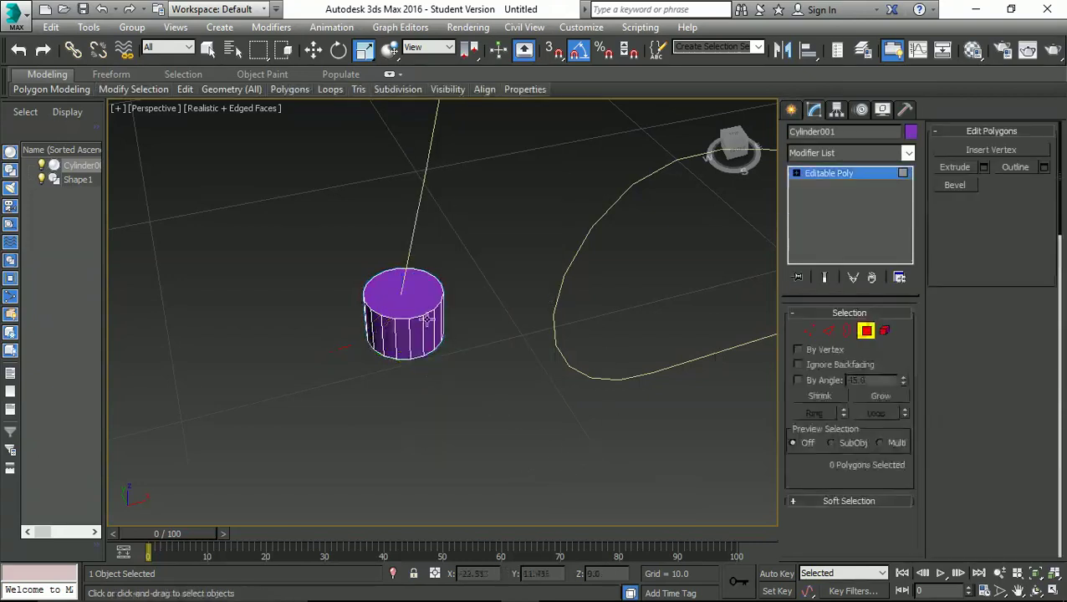
left_click(395, 297)
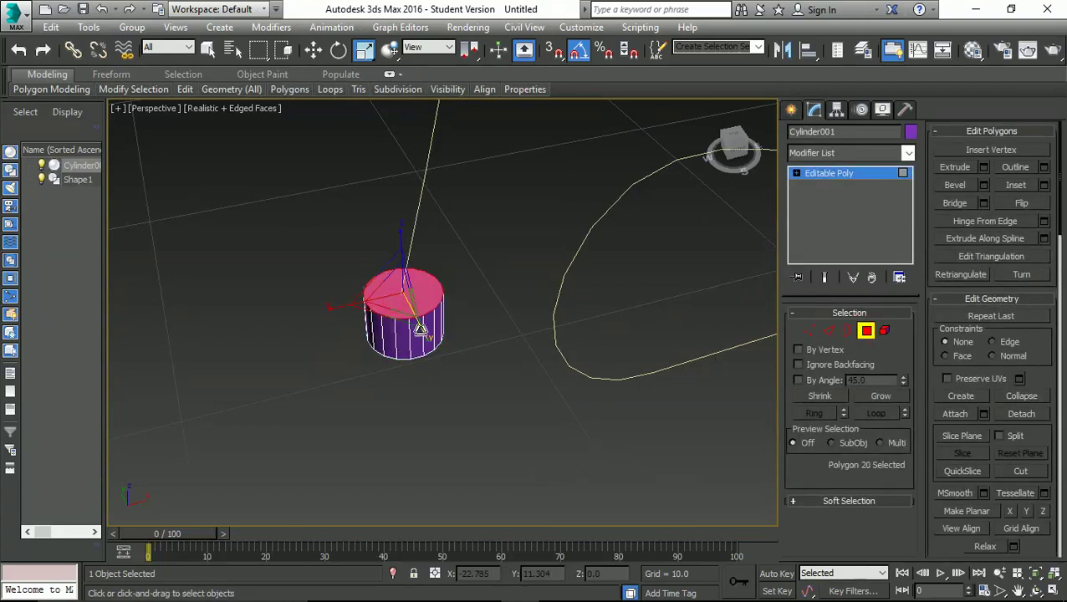
middle_click_drag(422, 329, 527, 372, "alt")
scroll(528, 372, "up", 2)
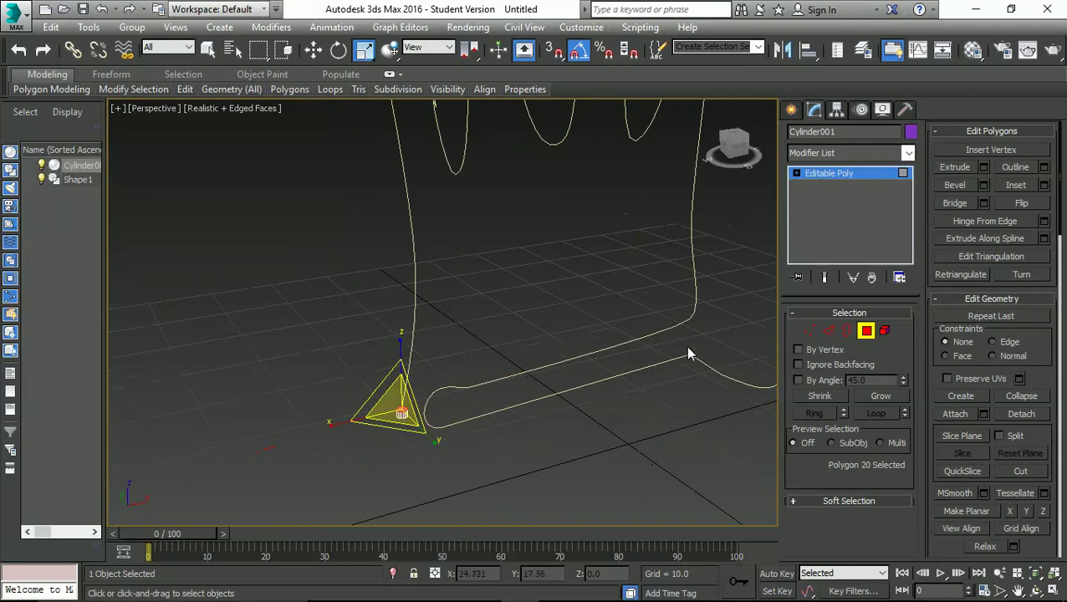
left_click(1044, 238)
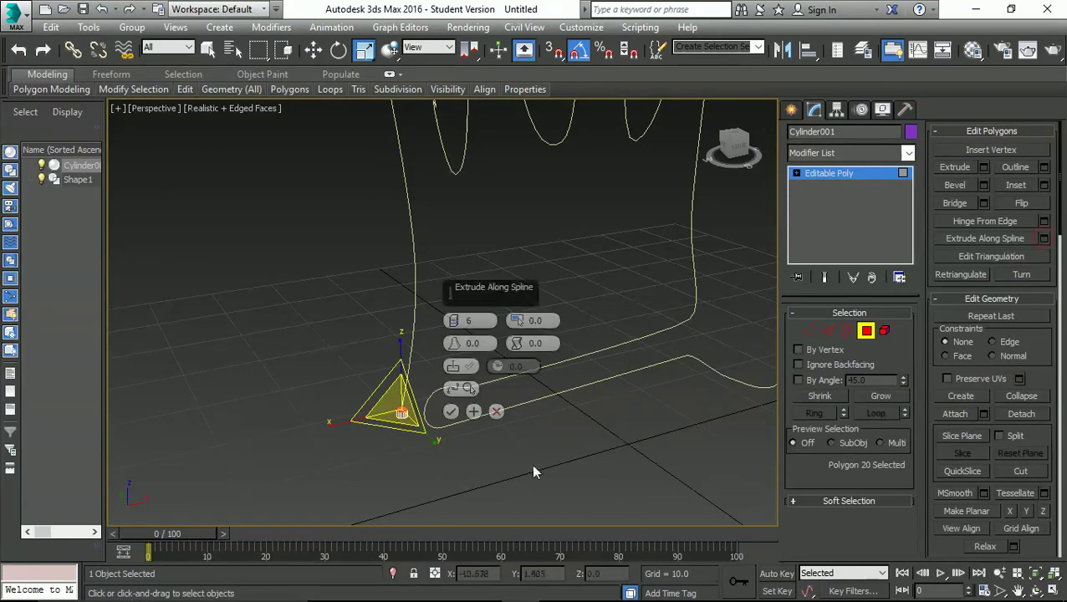
left_click(467, 390)
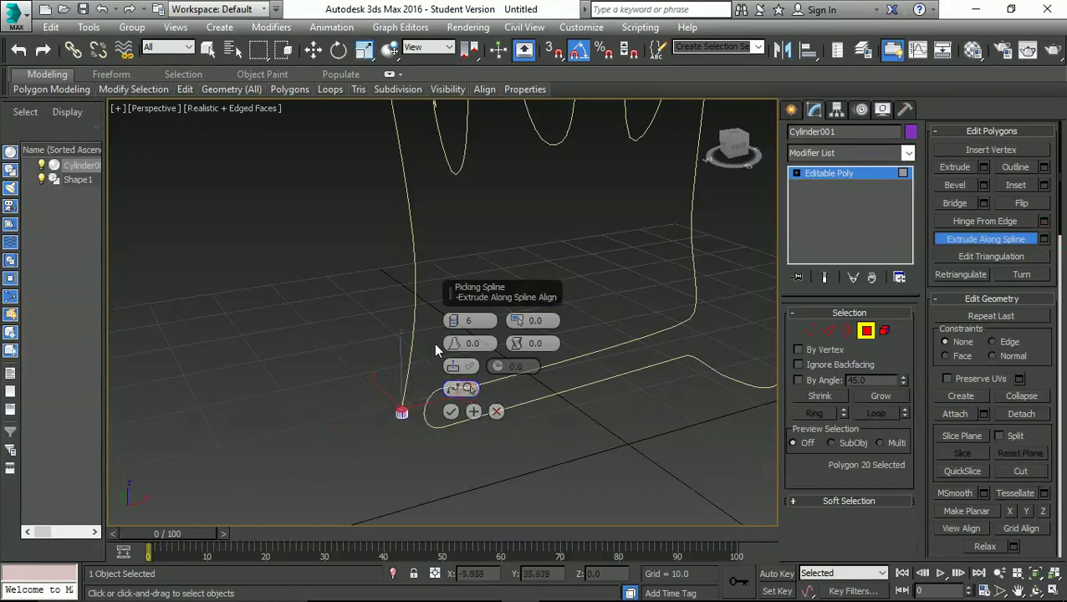
left_click(412, 297)
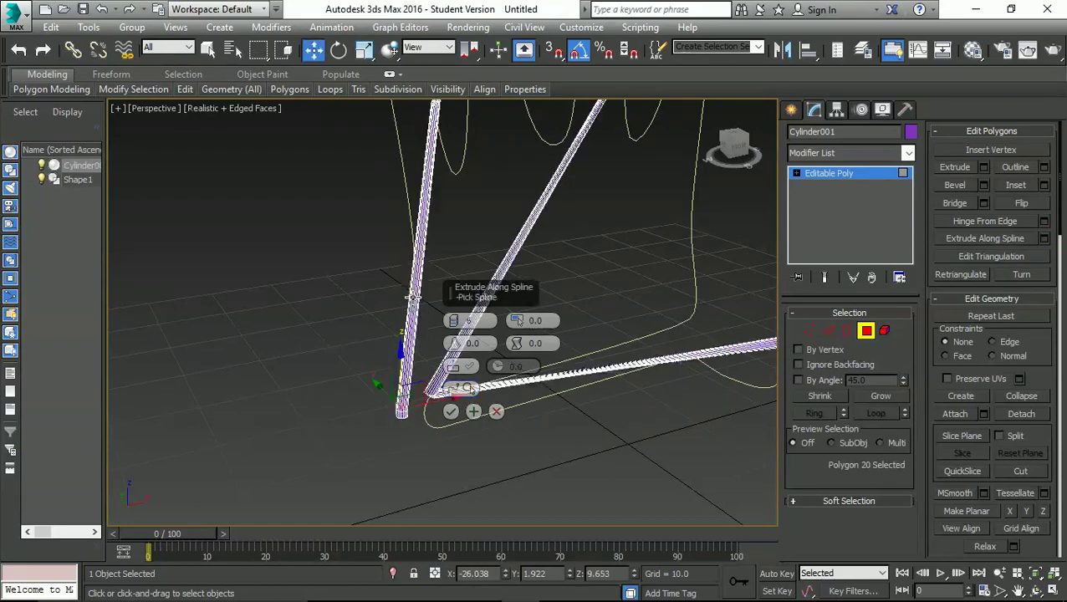
- Set the spline extrusion's segments to 100 so the tube follows the hand outline
scroll(527, 456, "down", 3)
scroll(532, 450, "up", 2)
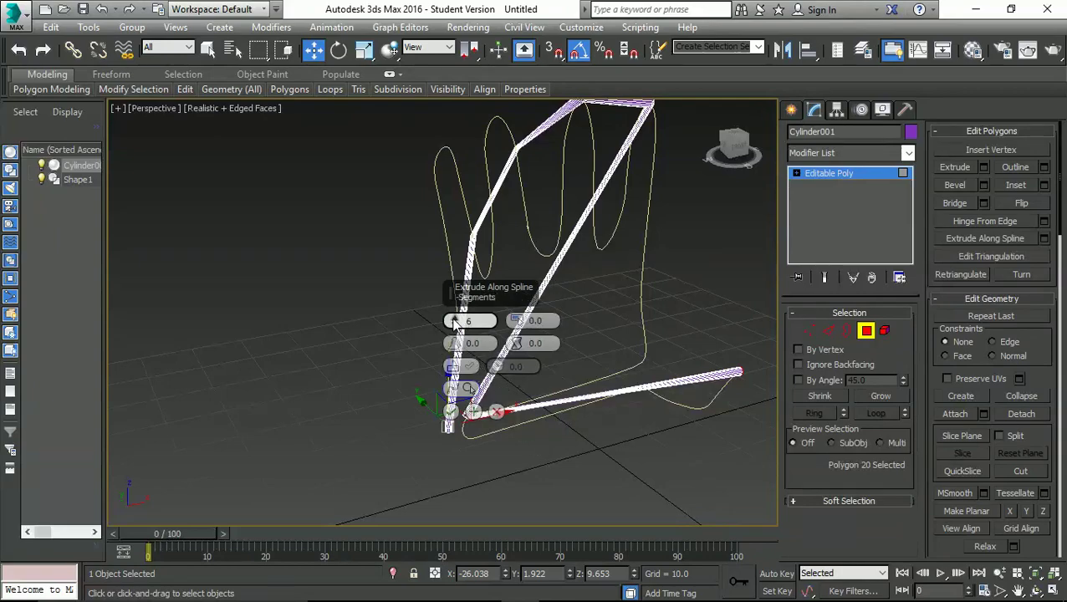
left_click_drag(454, 325, 434, 72)
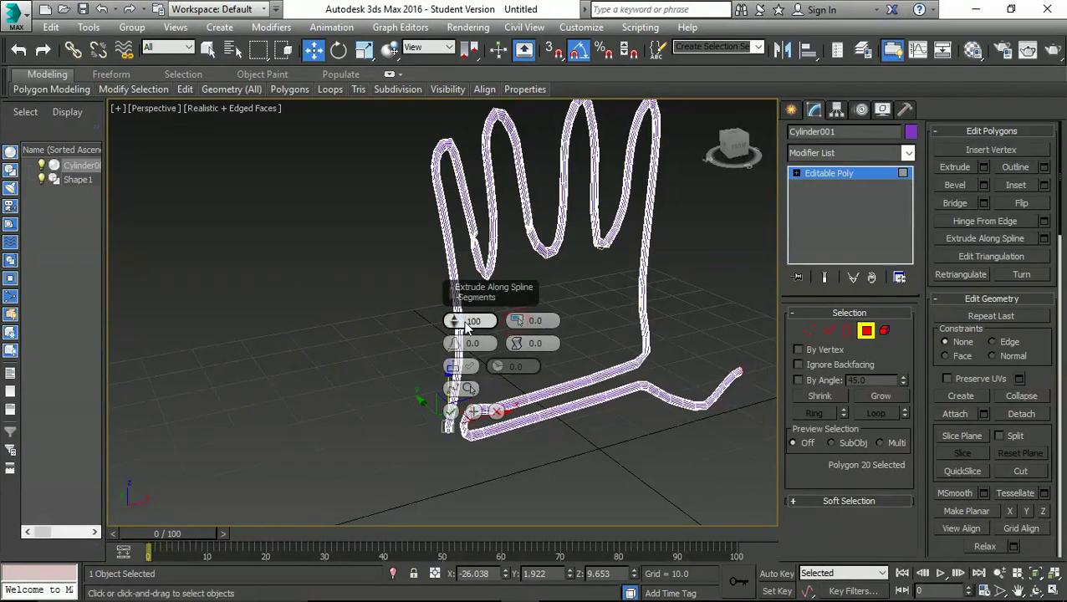
scroll(584, 326, "up", 3)
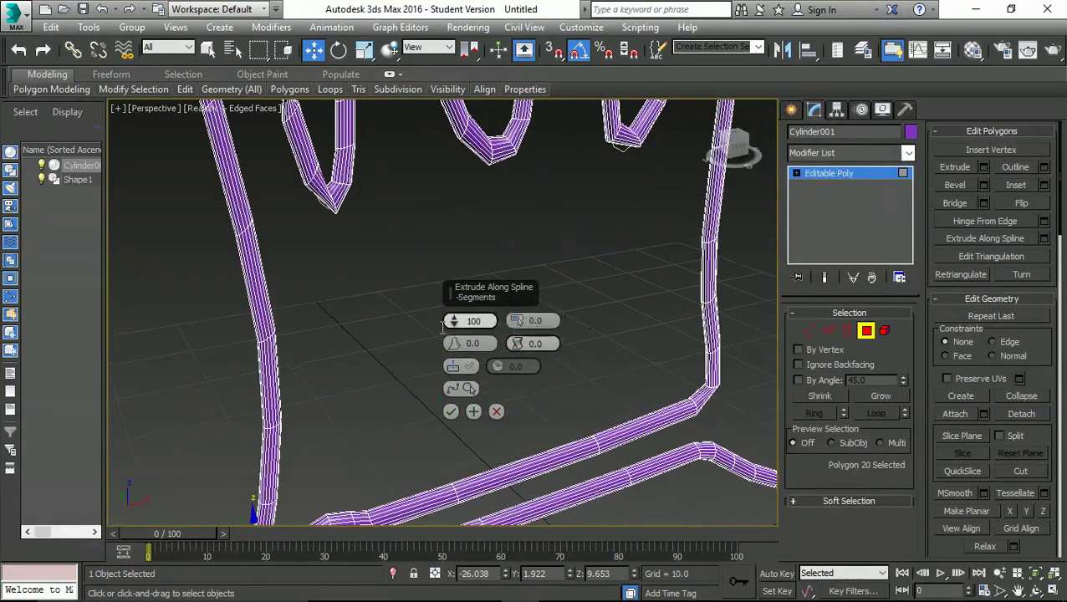
middle_click_drag(425, 358, 485, 320, "alt")
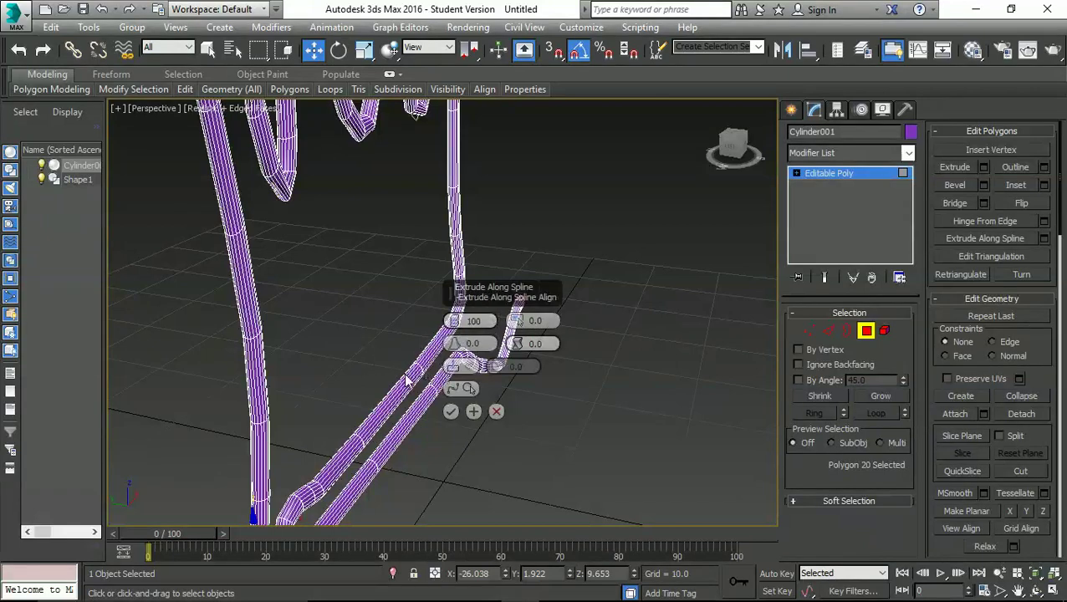
- Try aligning the spline extrusion to the face normal, and switch the alignment back off
left_click(466, 368)
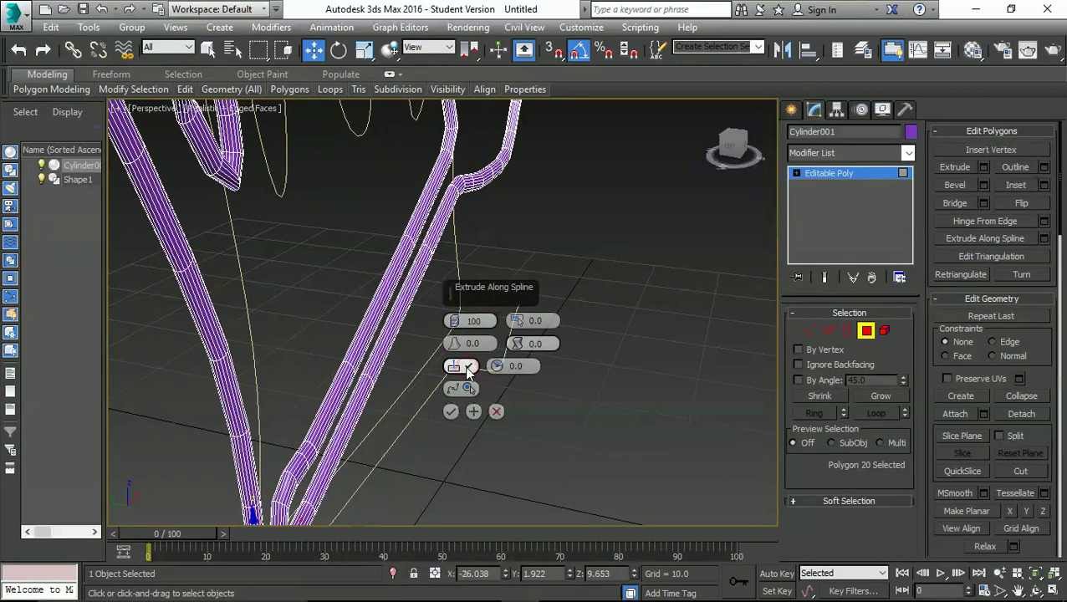
scroll(411, 351, "down", 5)
scroll(411, 349, "up", 5)
left_click(464, 370)
left_click(463, 369)
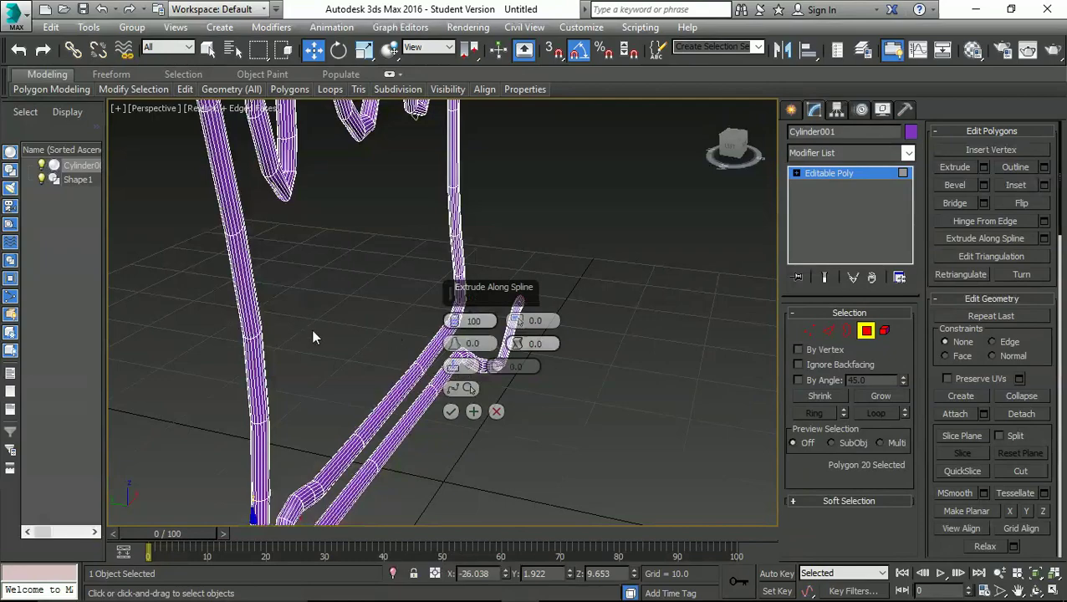
- Apply the 100-segment extrusion along the hand spline
left_click(451, 412)
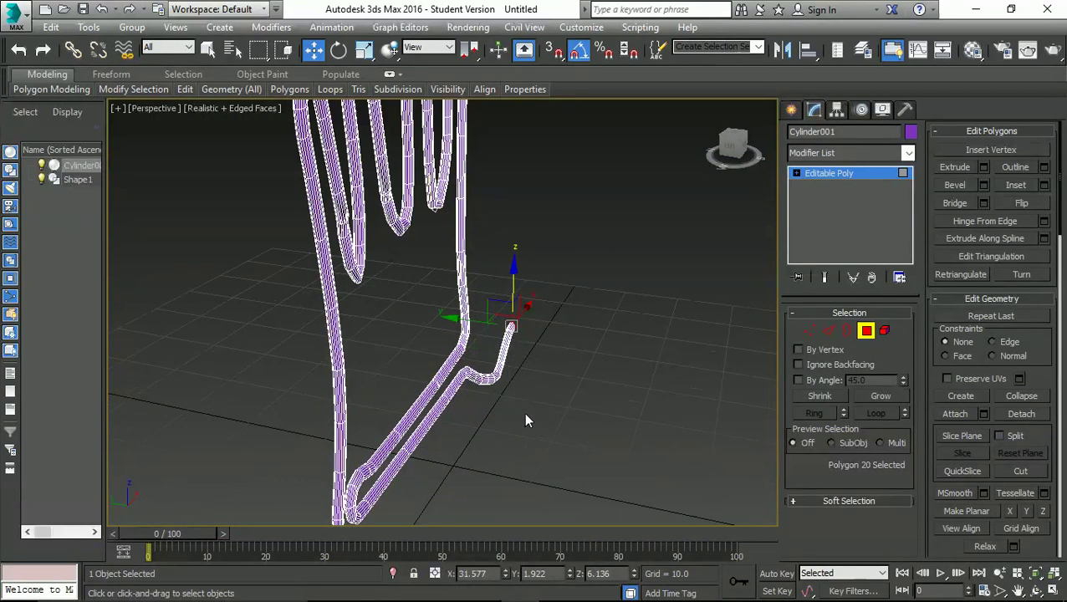
middle_click_drag(524, 419, 499, 440, "alt")
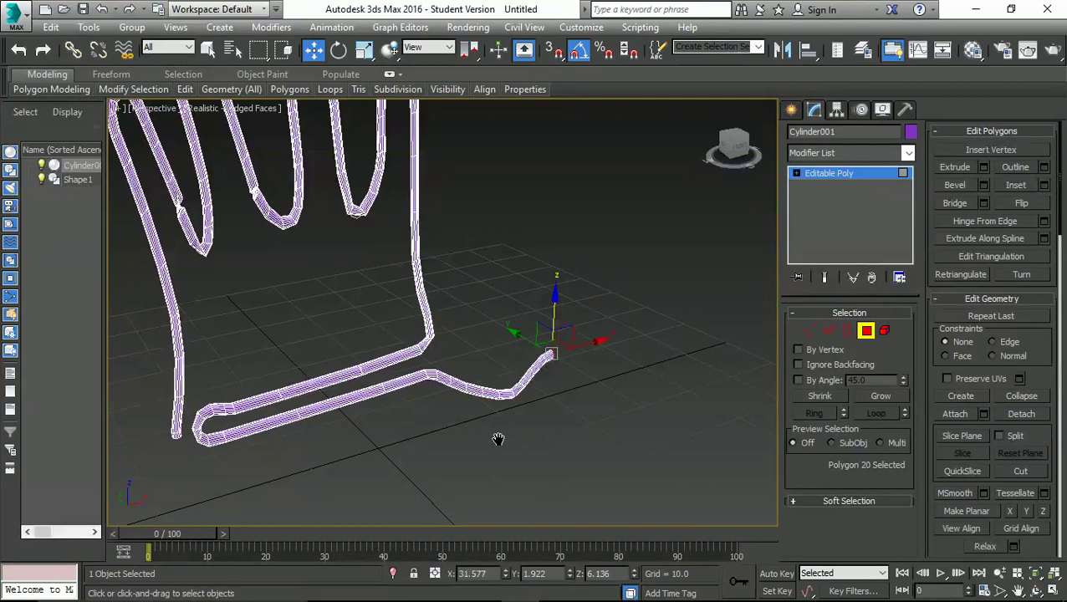
- In the Material Editor, set the first material's ambient and diffuse colour to a fully saturated purple
key("m")
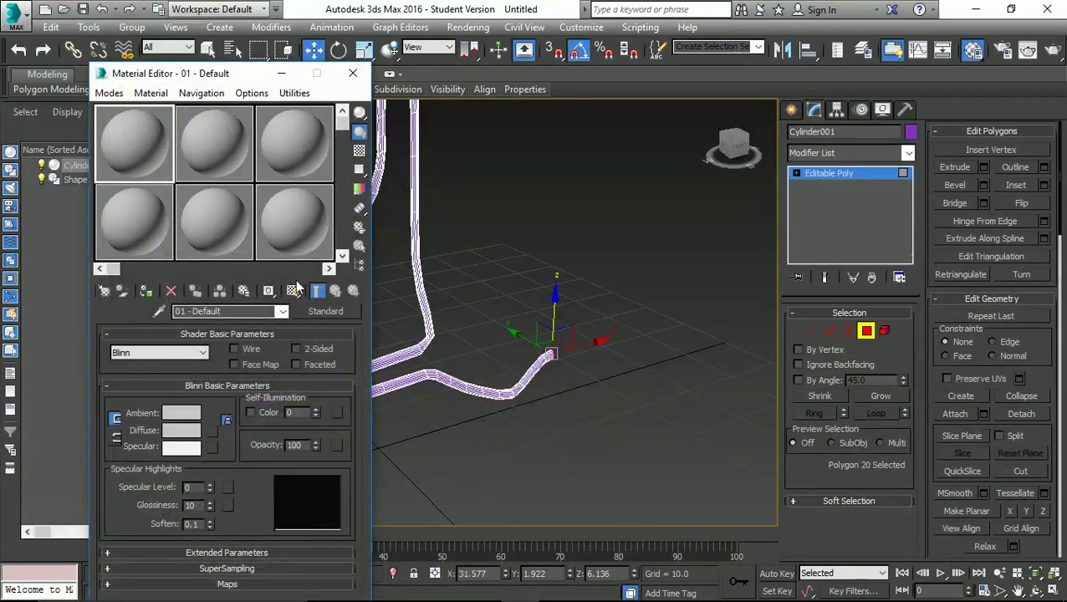
left_click_drag(194, 73, 192, 18)
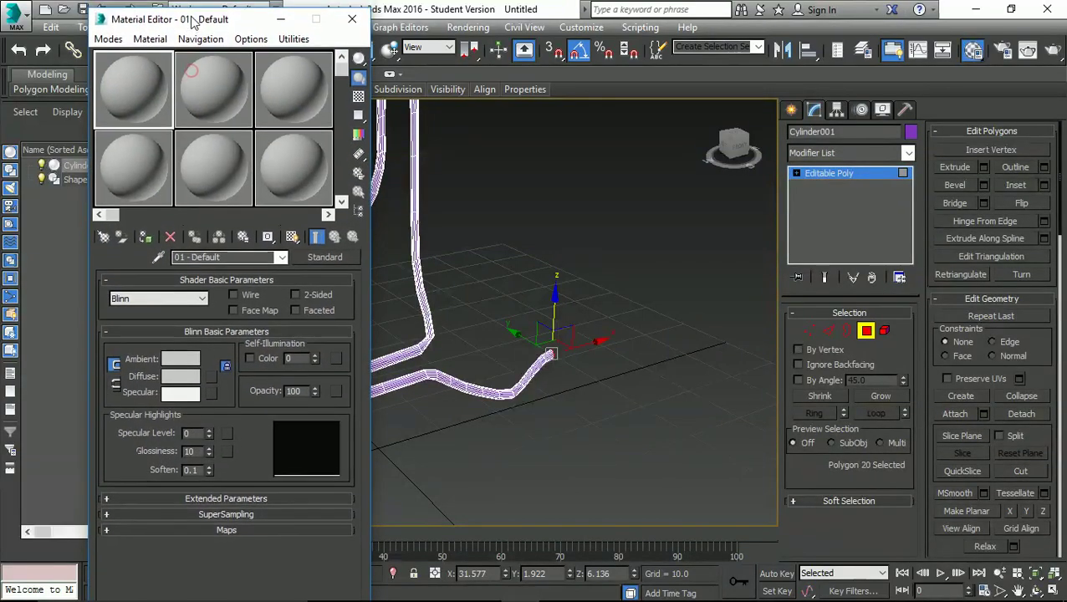
left_click(183, 368)
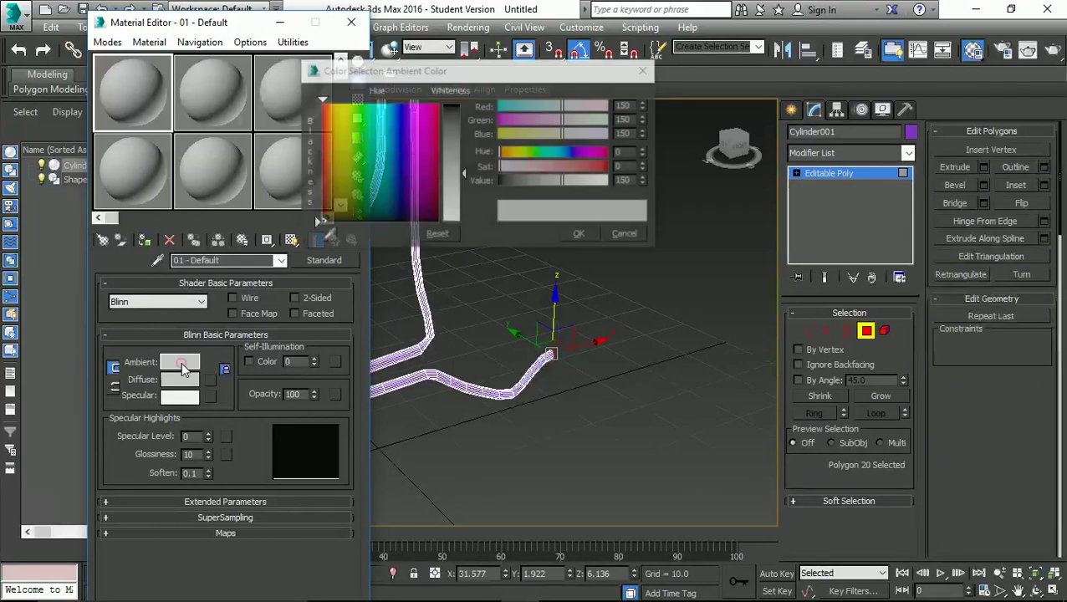
left_click(407, 135)
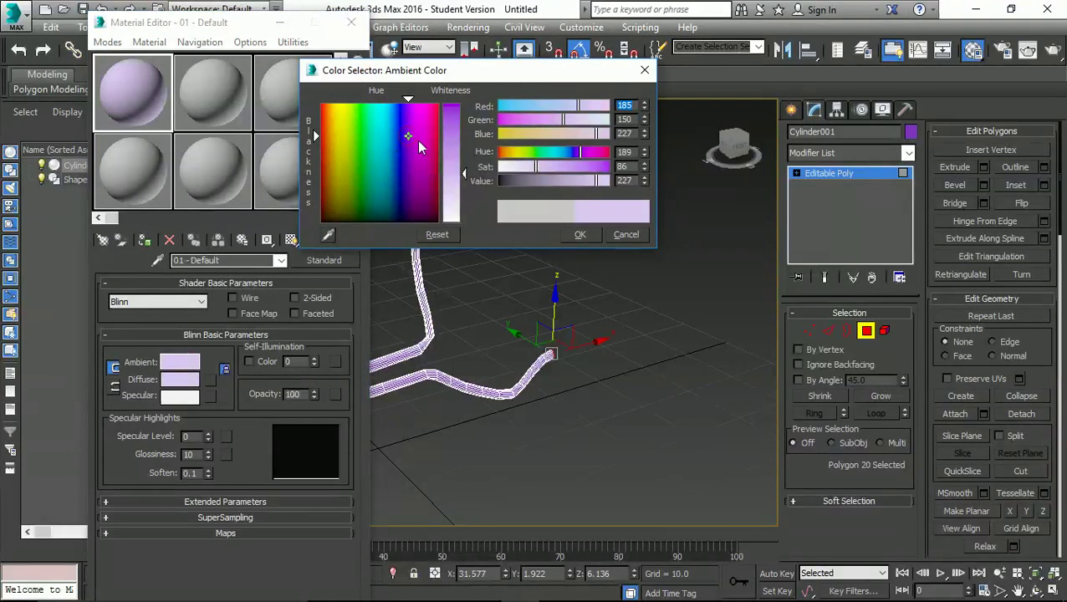
left_click_drag(582, 166, 607, 167)
left_click(581, 235)
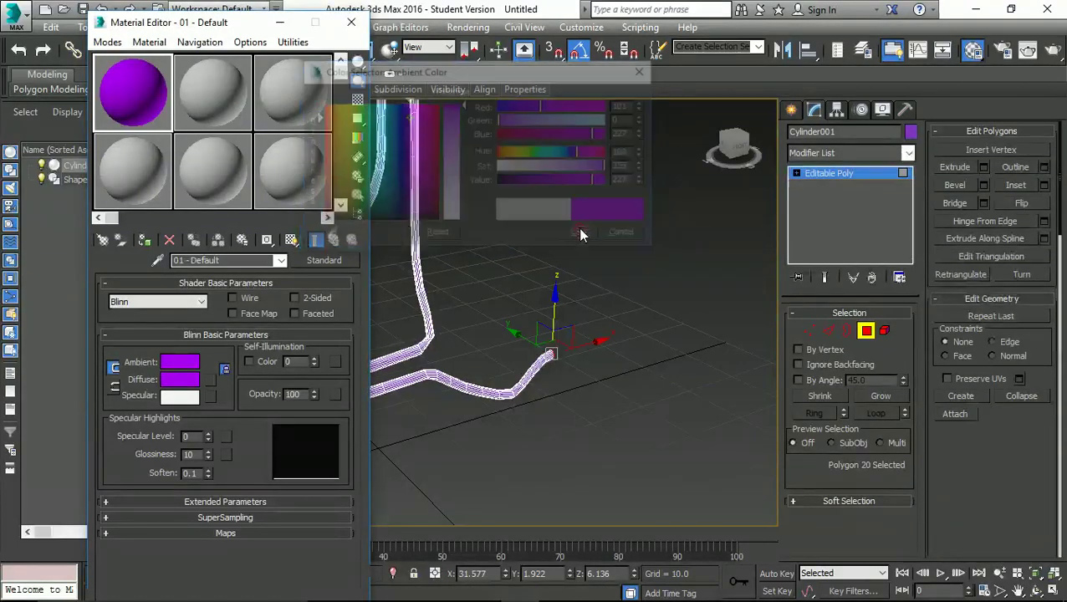
- Assign the purple material to the hand-shaped tube, enable its display in the viewport, and close the Material Editor
left_click_drag(224, 25, 508, 37)
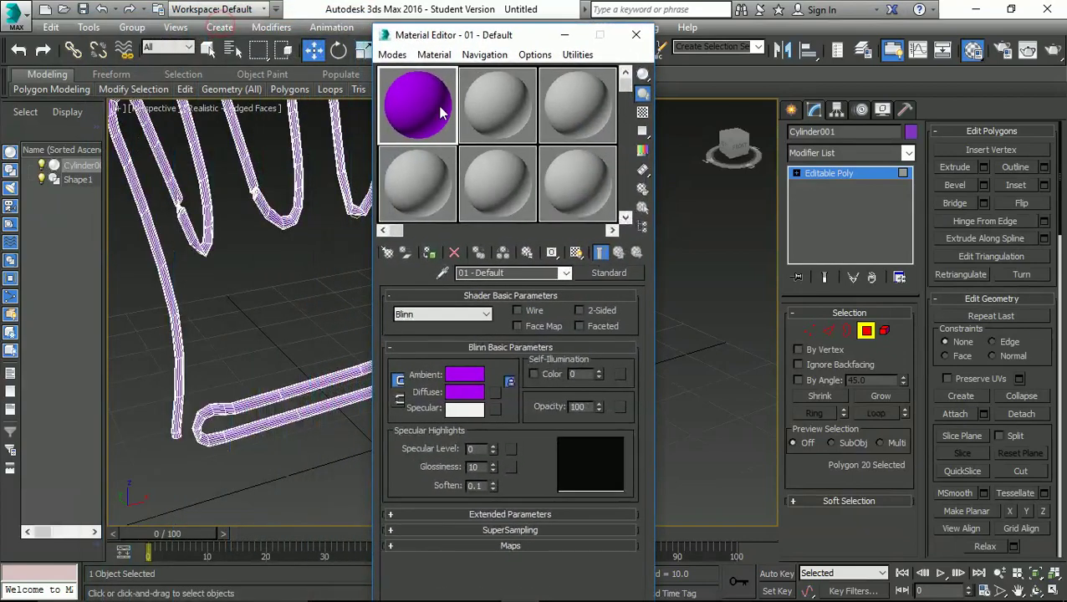
left_click_drag(441, 113, 297, 209)
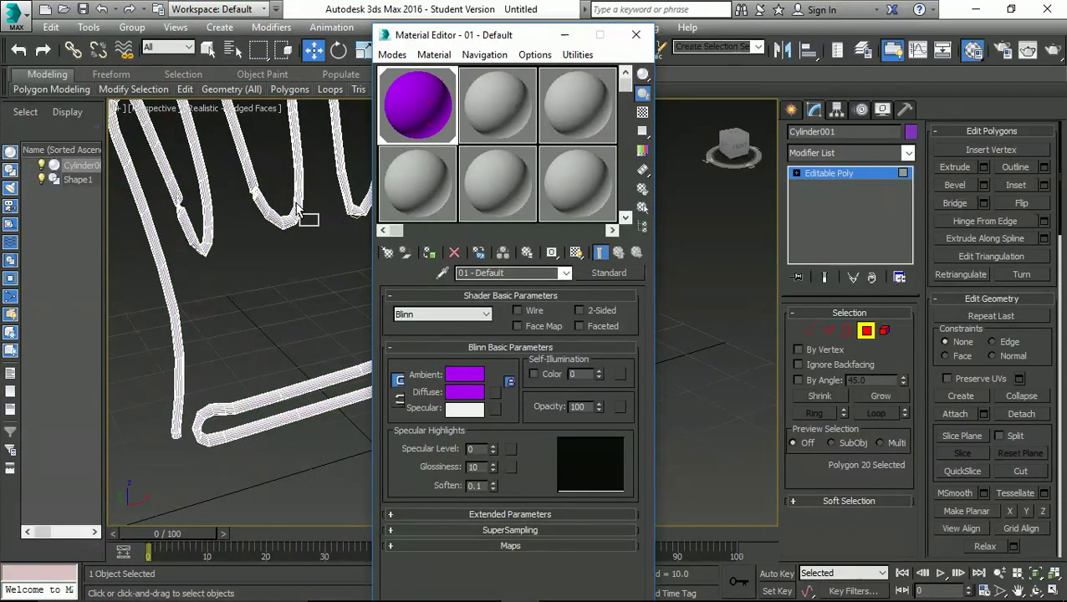
left_click(576, 252)
left_click(638, 37)
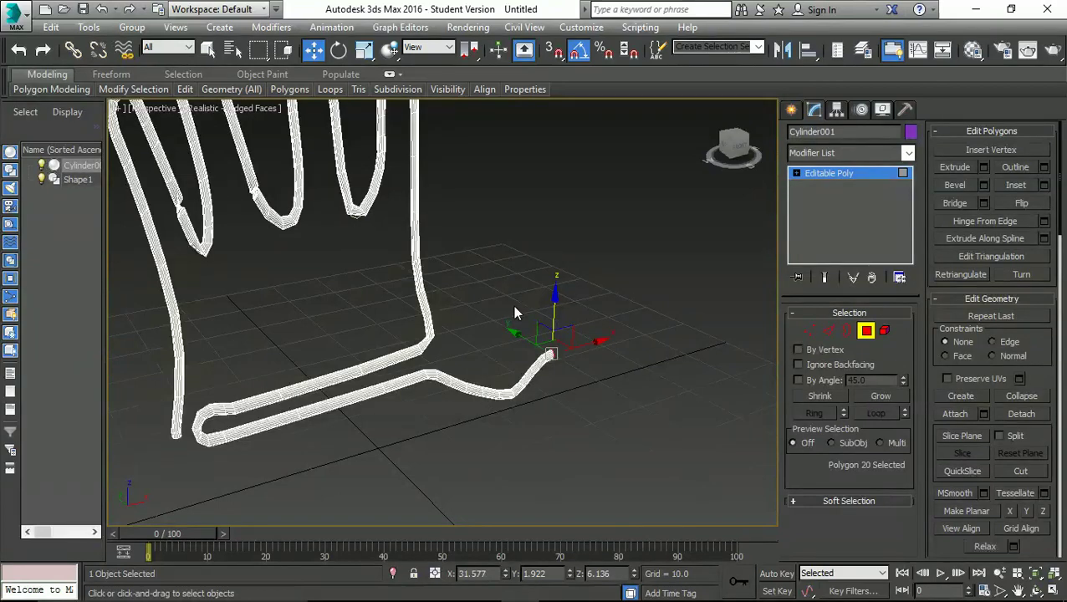
- Start a scene export, choose the gw::OBJ-Exporter (*.OBJ) file type, and cancel the export
left_click(25, 28)
left_click(56, 266)
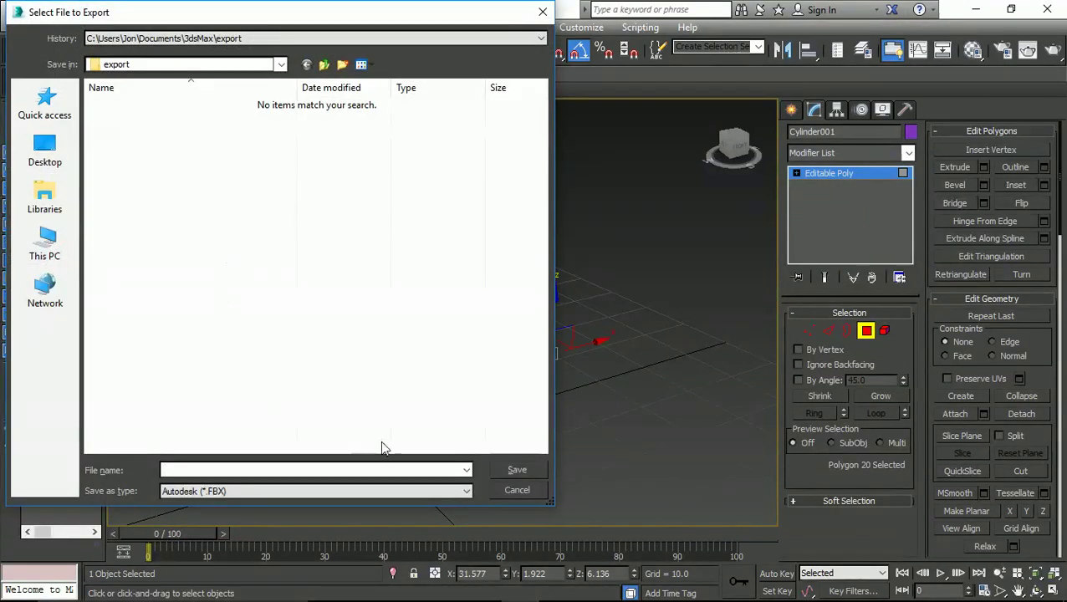
left_click(362, 492)
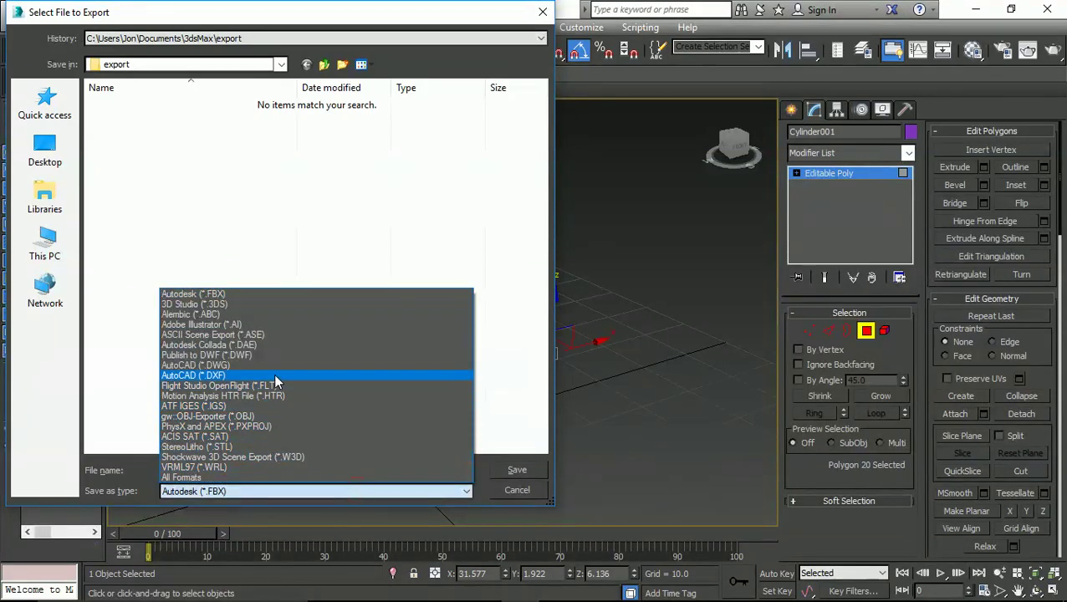
left_click(258, 417)
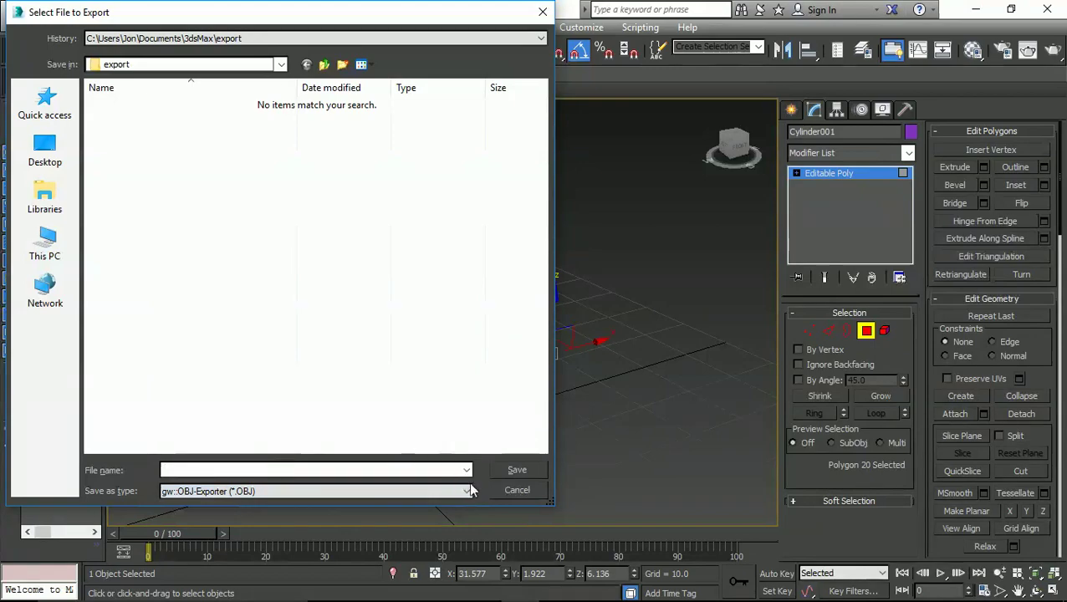
left_click(505, 490)
middle_click_drag(428, 407, 528, 455)
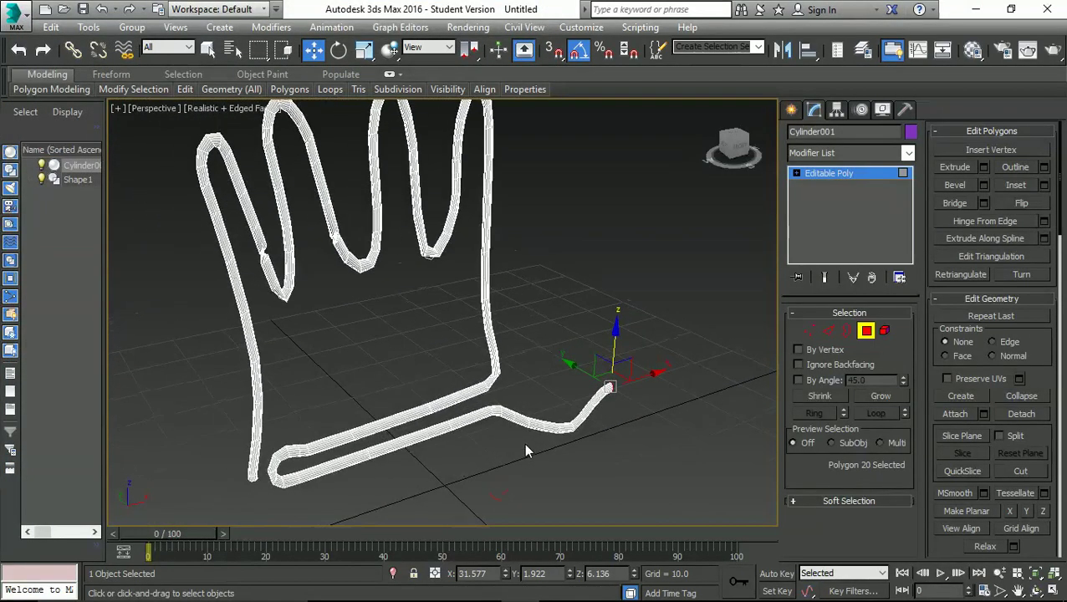
scroll(529, 345, "down", 2)
scroll(528, 345, "up", 2)
mouse_move(516, 335)
middle_mouse_down("alt")
mouse_move(533, 357)
mouse_move(525, 339)
middle_mouse_up("alt")
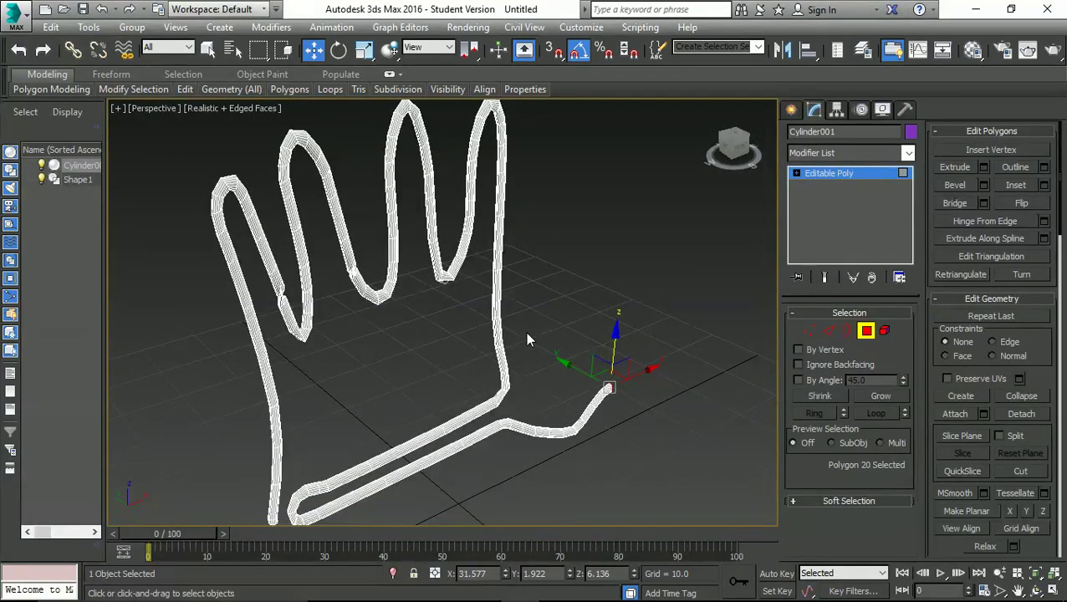